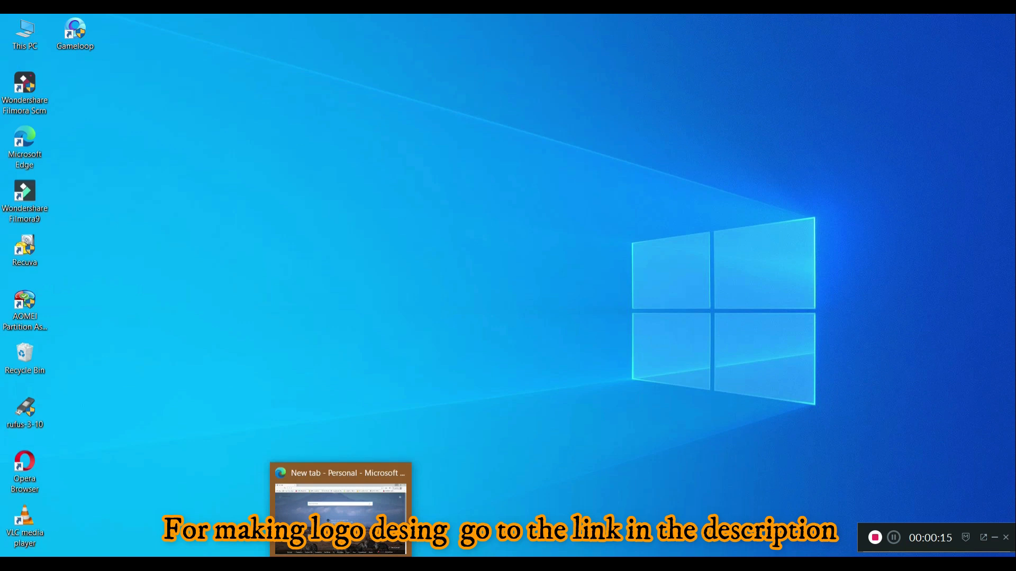
Launch Microsoft Edge from the taskbar
click(345, 549)
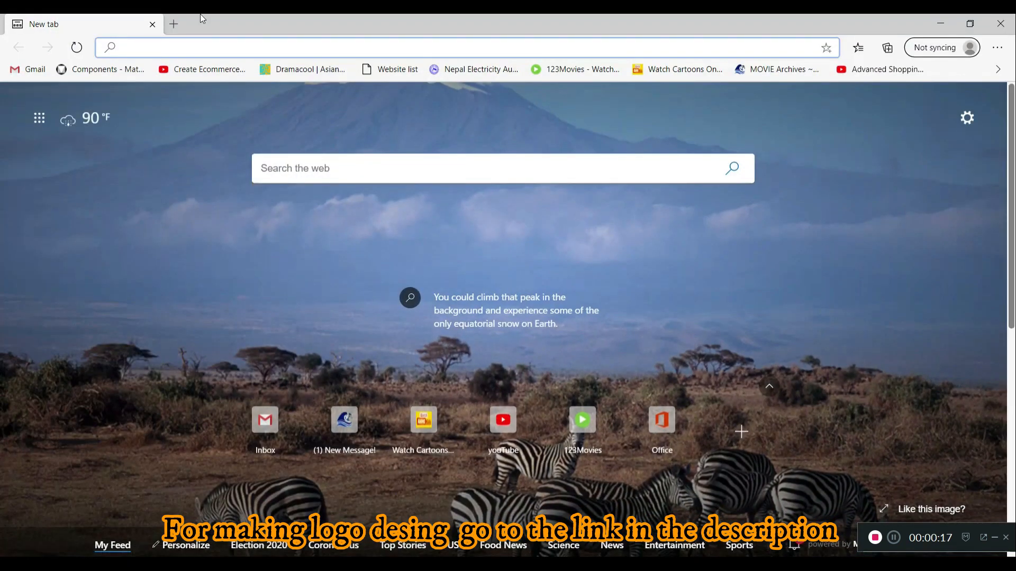
click(175, 24)
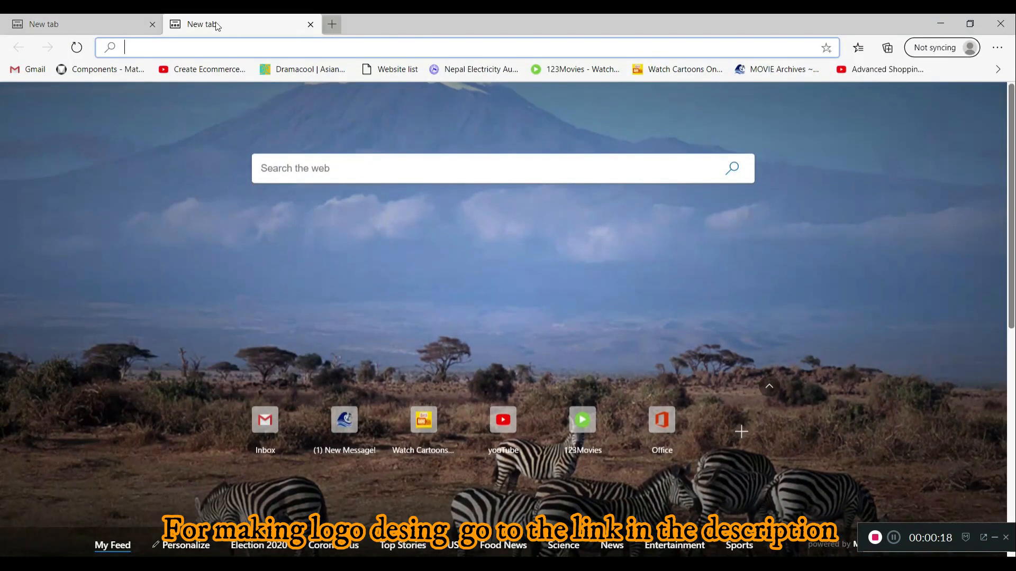
click(311, 24)
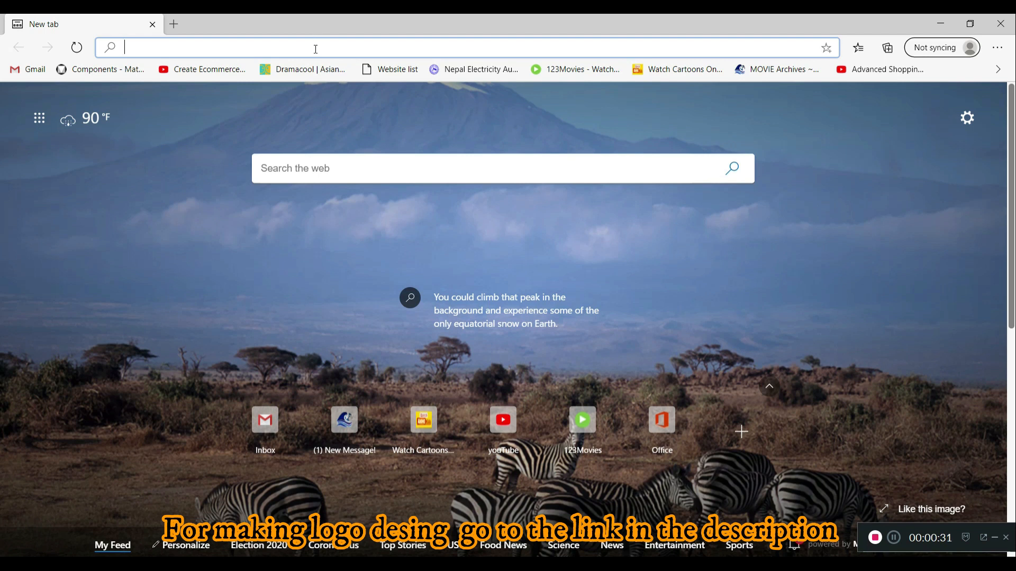
text(https://logomaker.thehoth.com/)
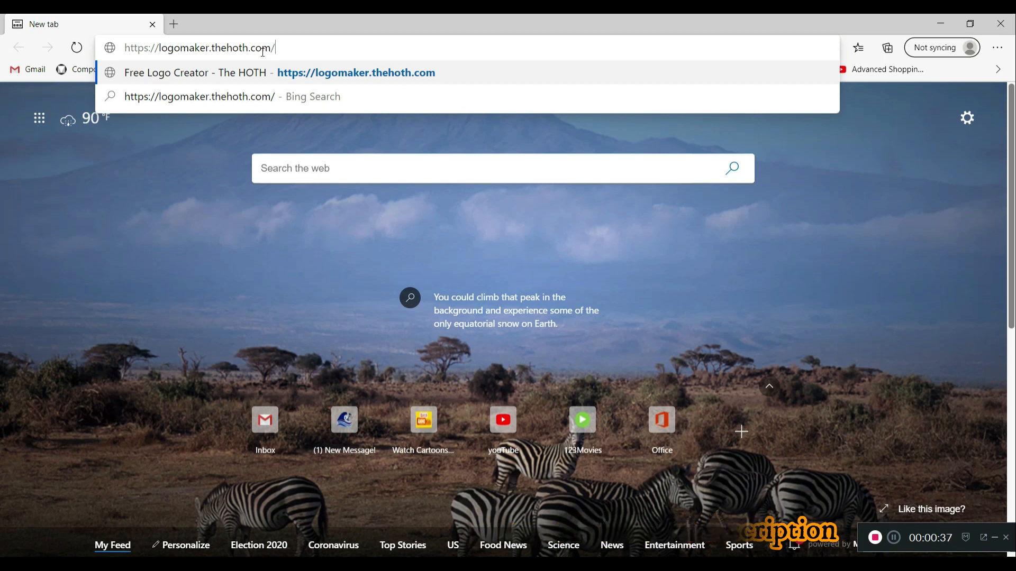
key(Return)
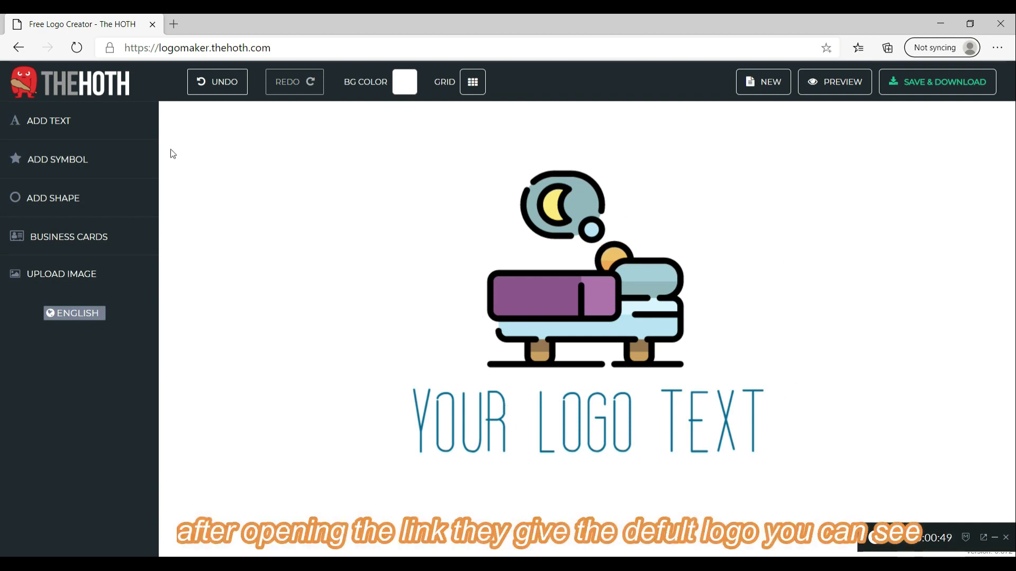
Add a text object and retype the YOUR LOGO TEXT caption as 'TEC EDUCATION NEPAL'
click(56, 132)
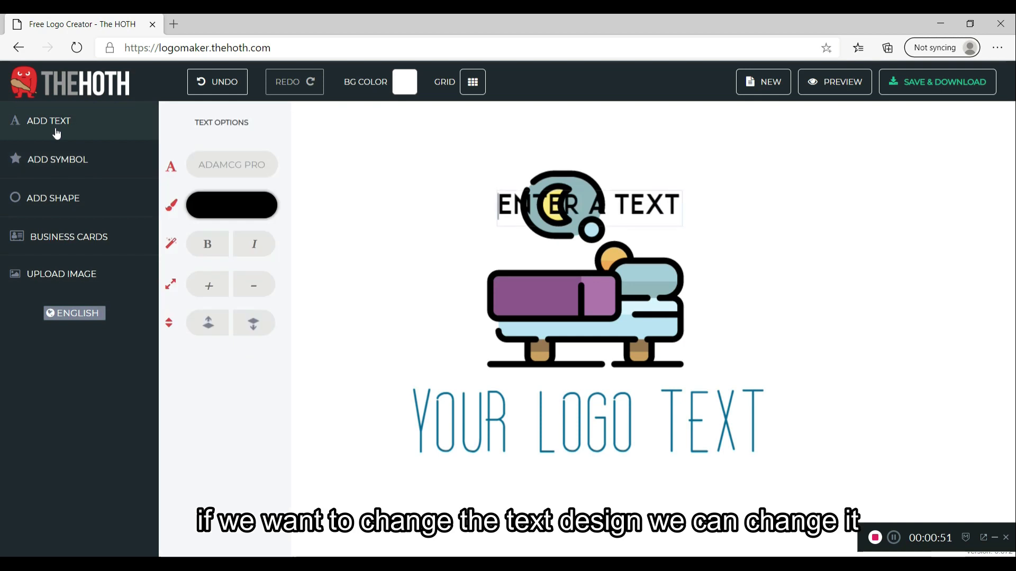
click(240, 169)
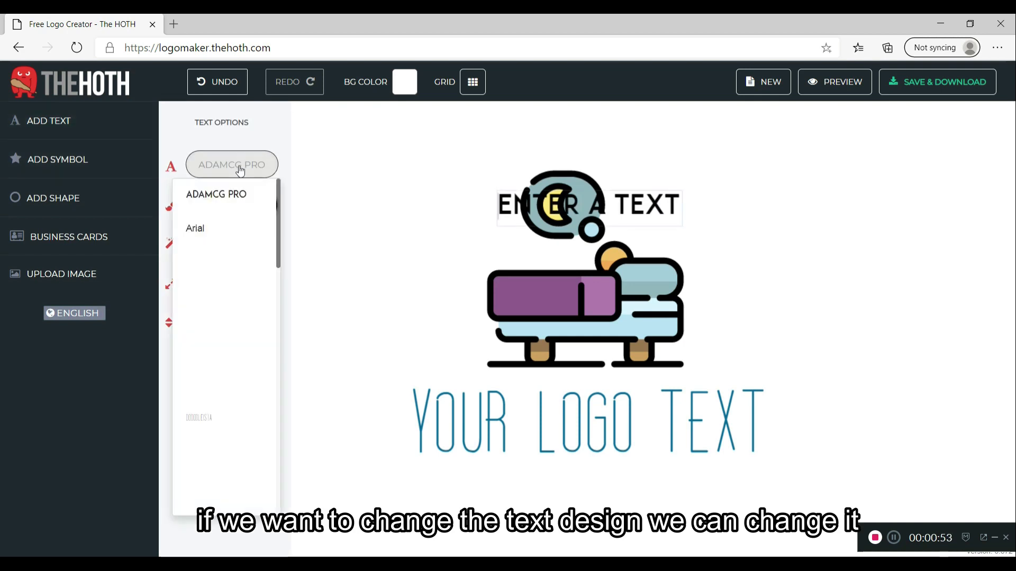
click(556, 414)
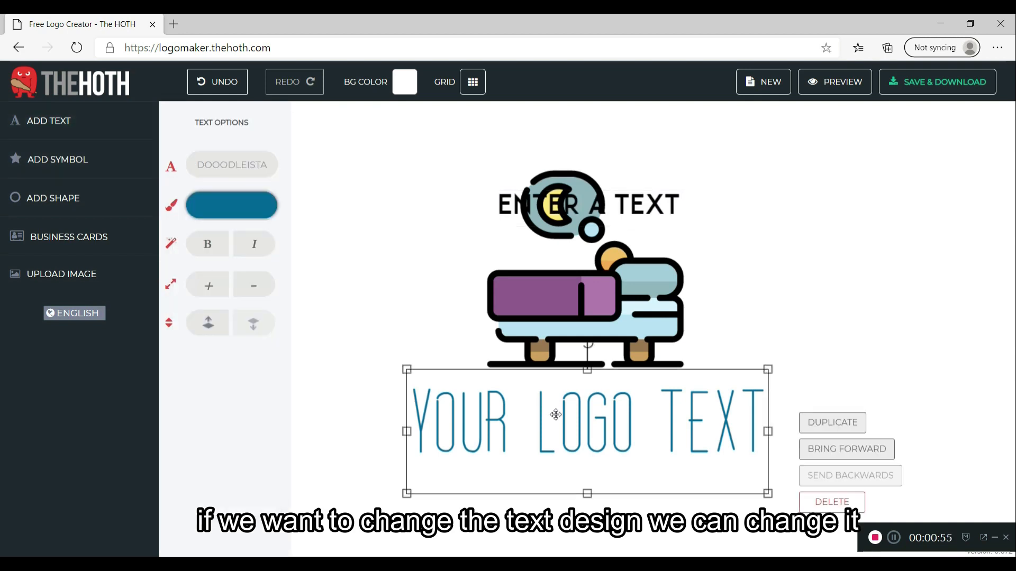
click(556, 415)
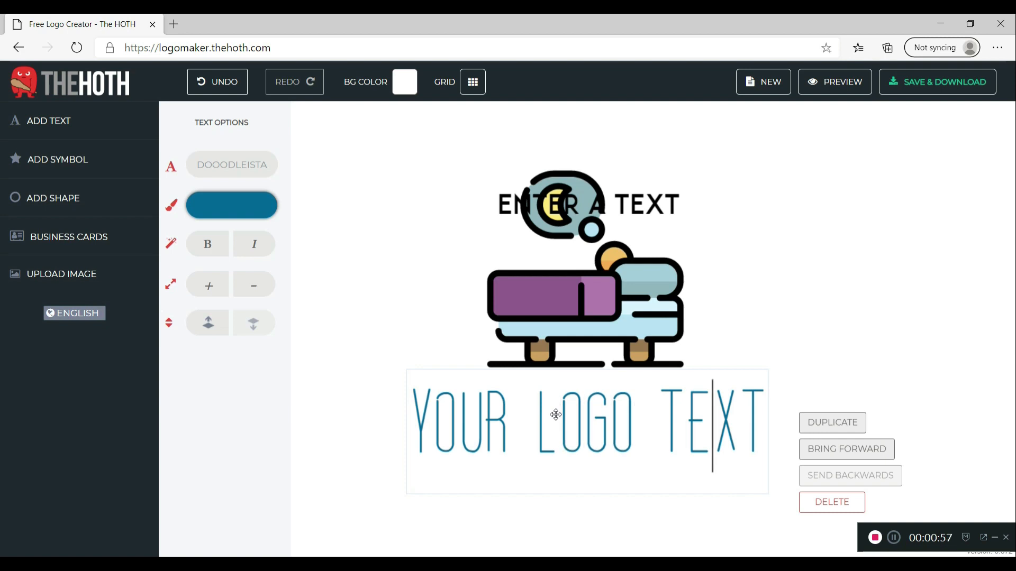
key(BackSpace)
key(BackSpace)
key(BackSpace)
key(BackSpace)
key(BackSpace)
key(BackSpace)
key(BackSpace)
key(BackSpace)
key(BackSpace)
key(BackSpace)
key(BackSpace)
key(BackSpace)
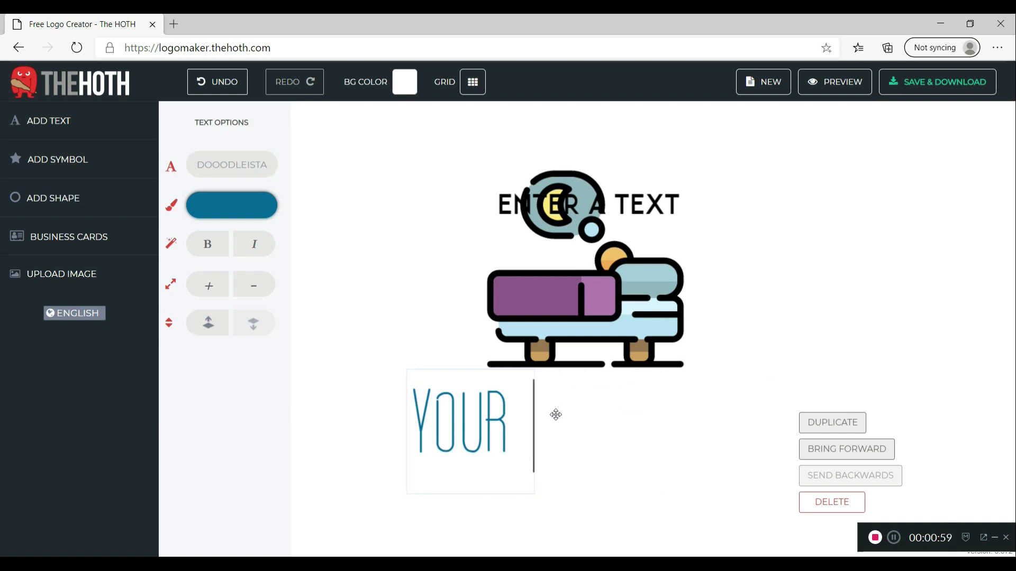
key(BackSpace)
key(BackSpace)
text(TEC EDUV)
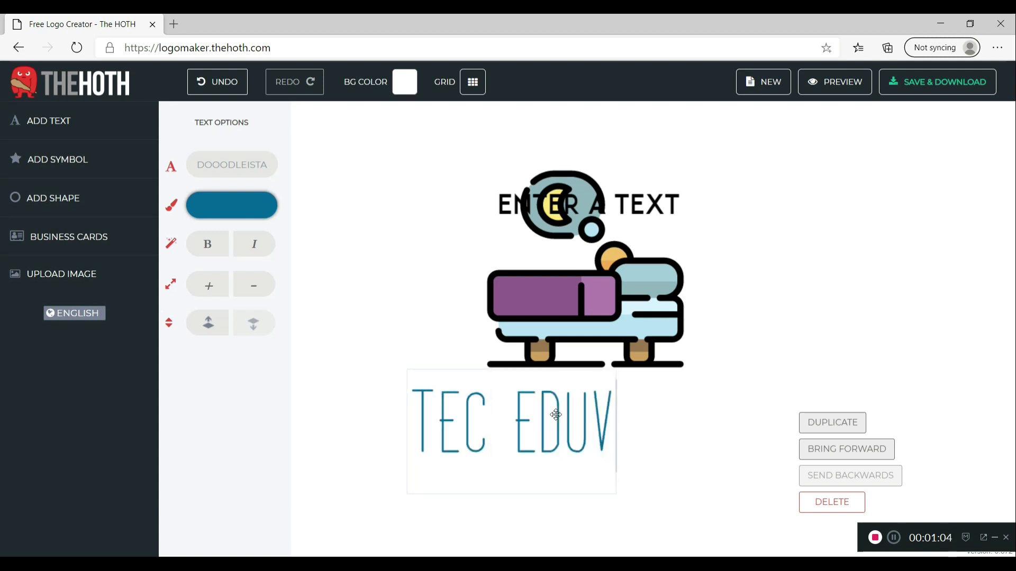
key(BackSpace)
text(CTION)
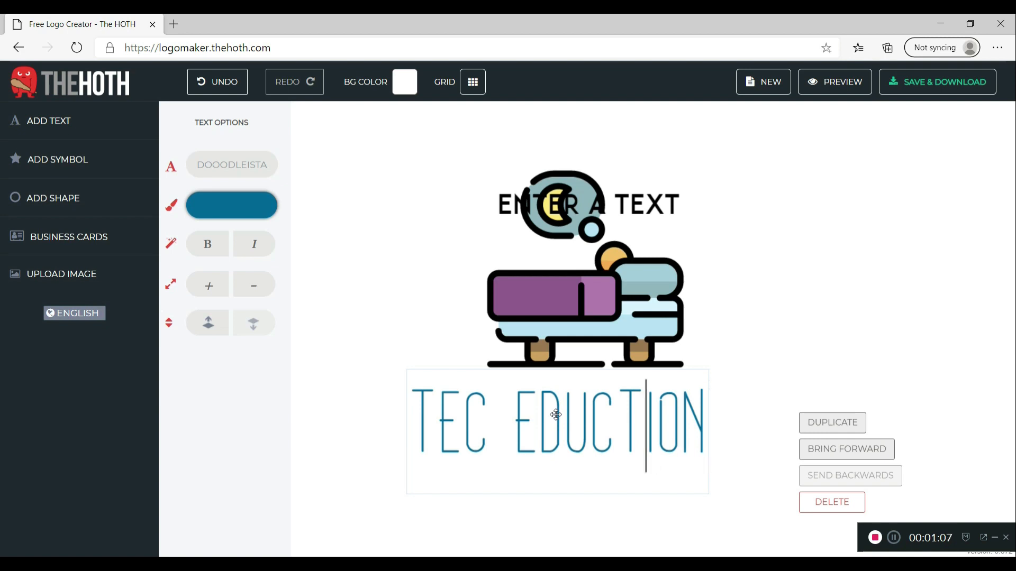
text(A)
key(Right)
key(Right)
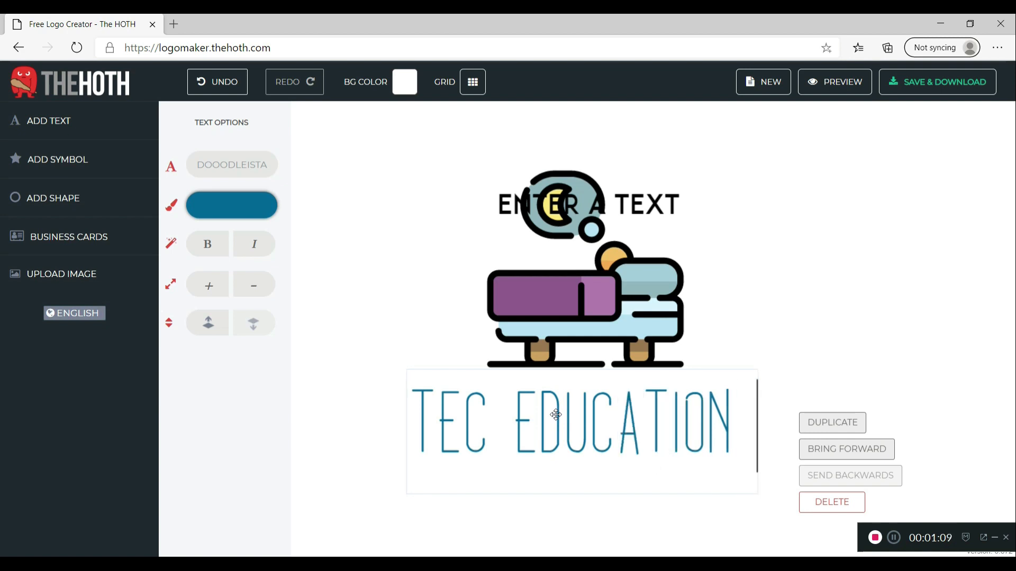
text(NEPAL)
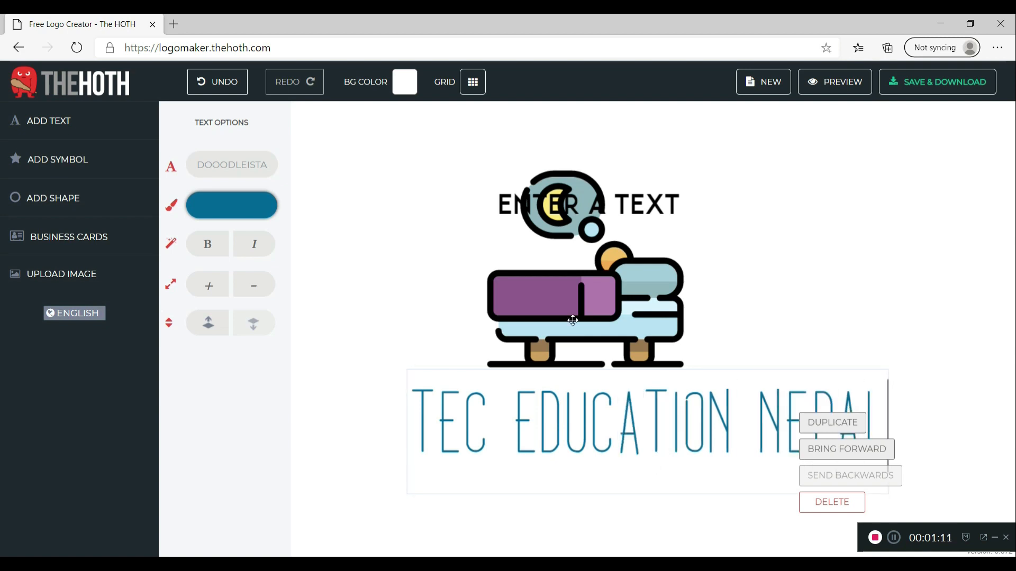
click(573, 320)
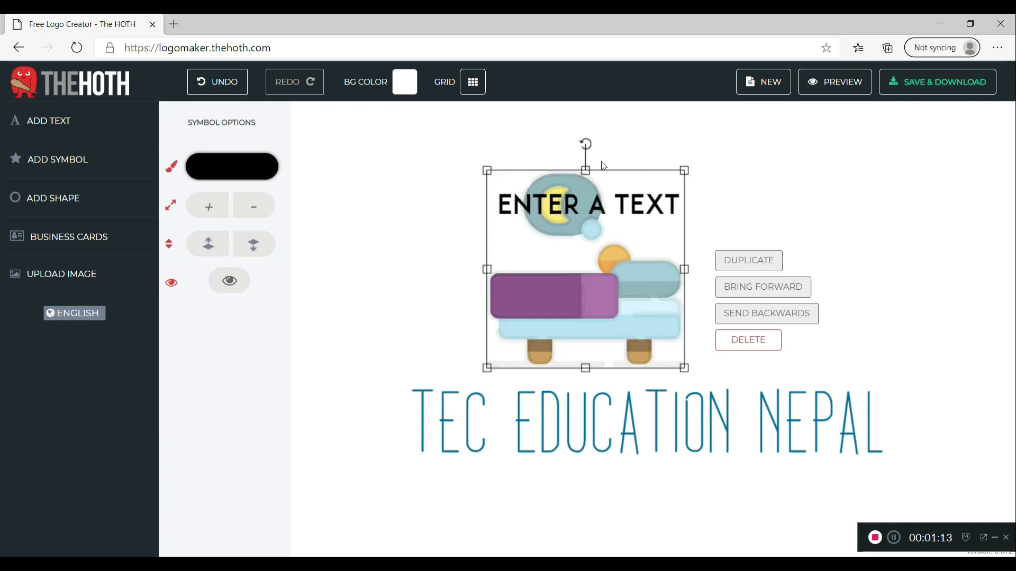
Delete the bed illustration and the ENTER A TEXT placeholder
click(741, 345)
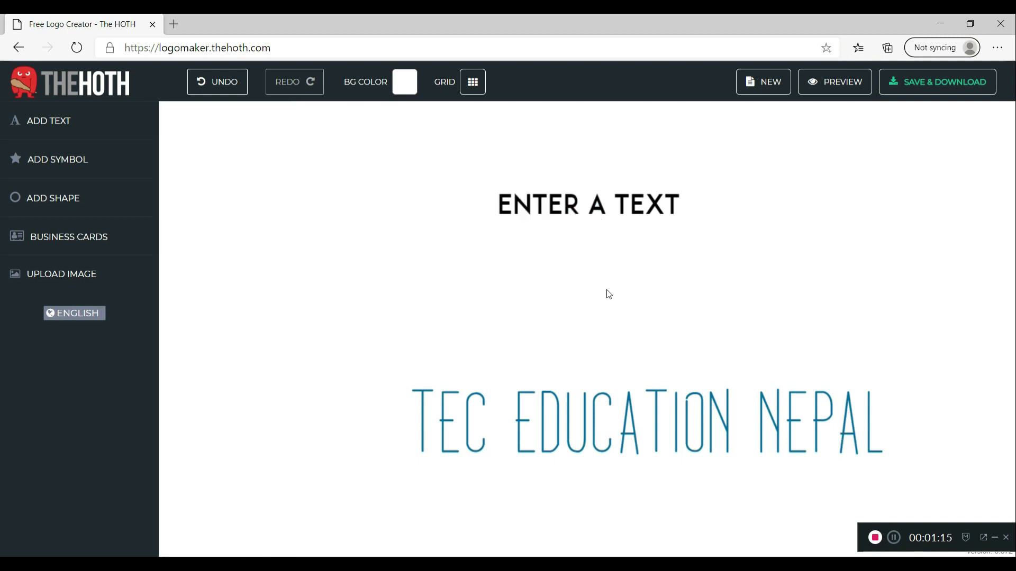
click(555, 202)
key(Delete)
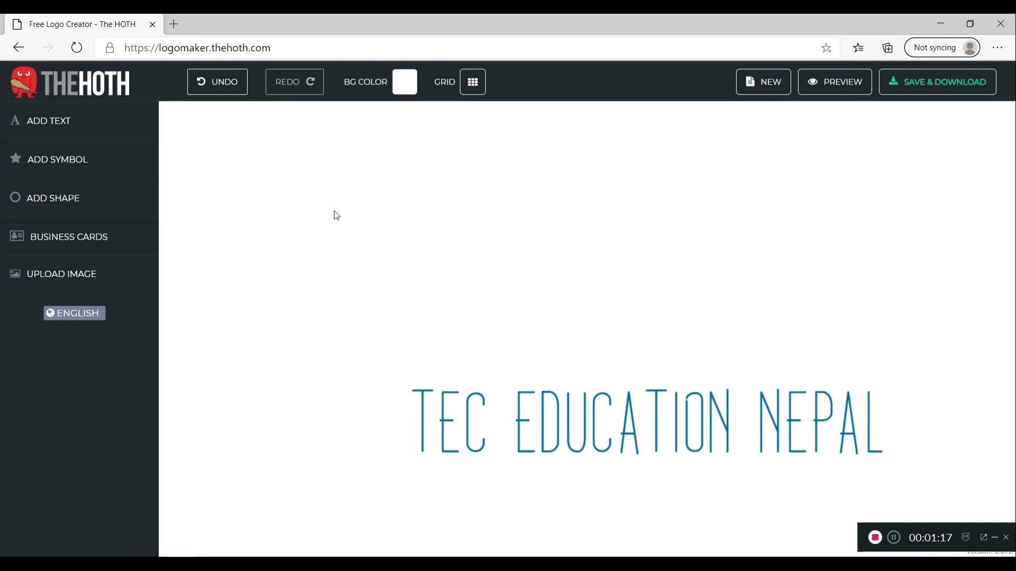
Scroll through the shape library, then switch to the symbol library
click(76, 201)
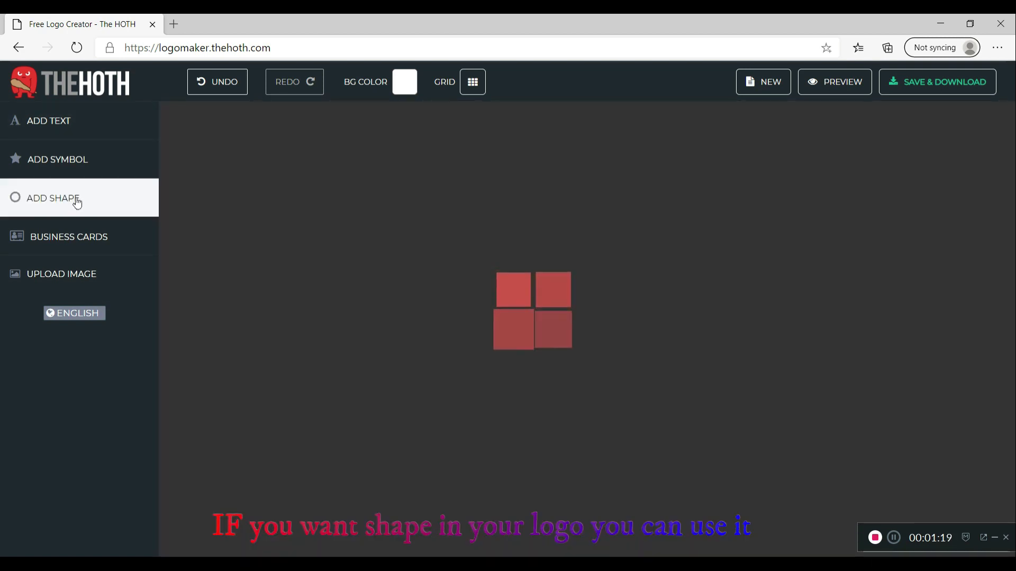
scroll(607, 348, down, 5)
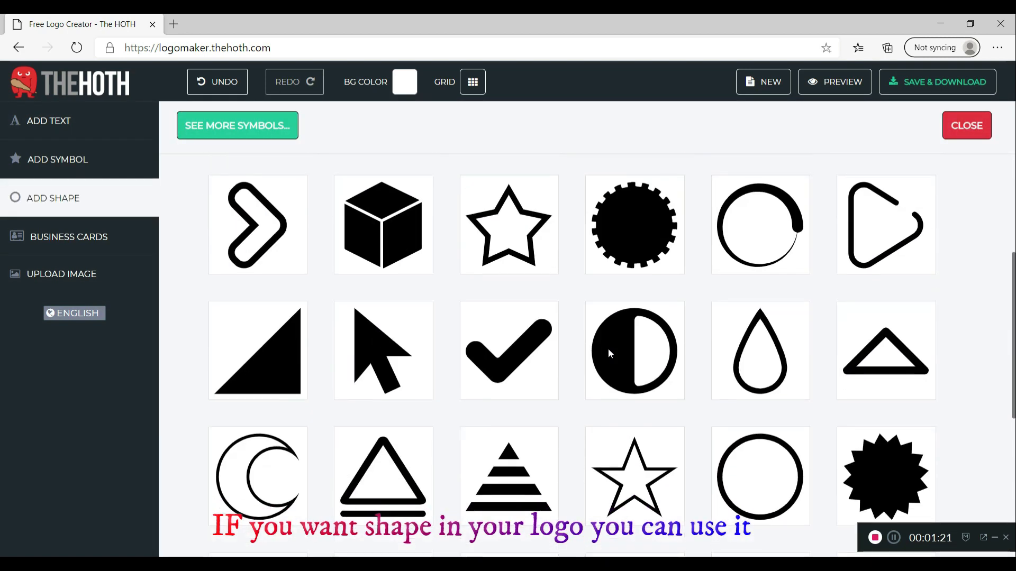
scroll(608, 348, down, 5)
scroll(571, 284, down, 2)
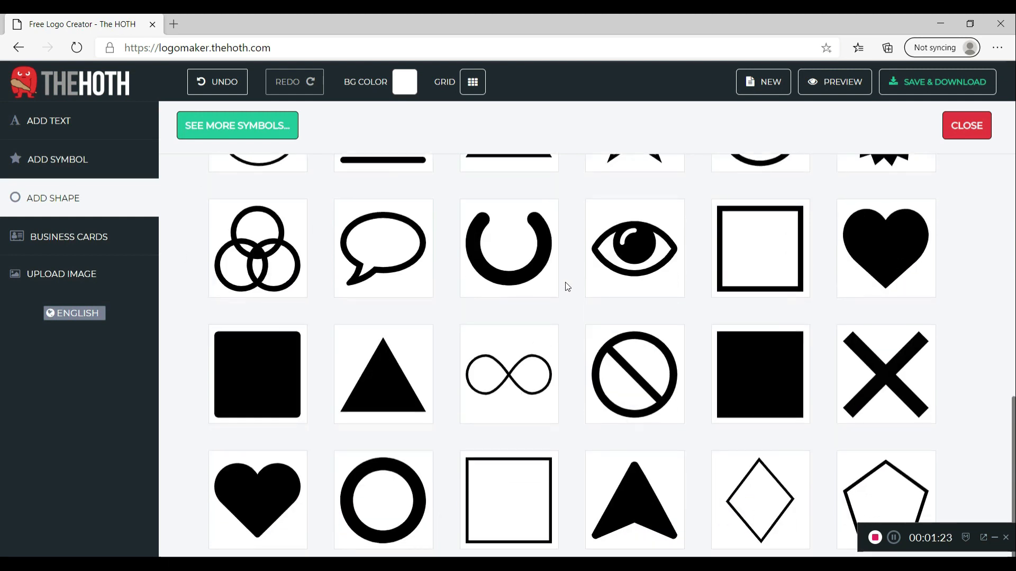
click(81, 164)
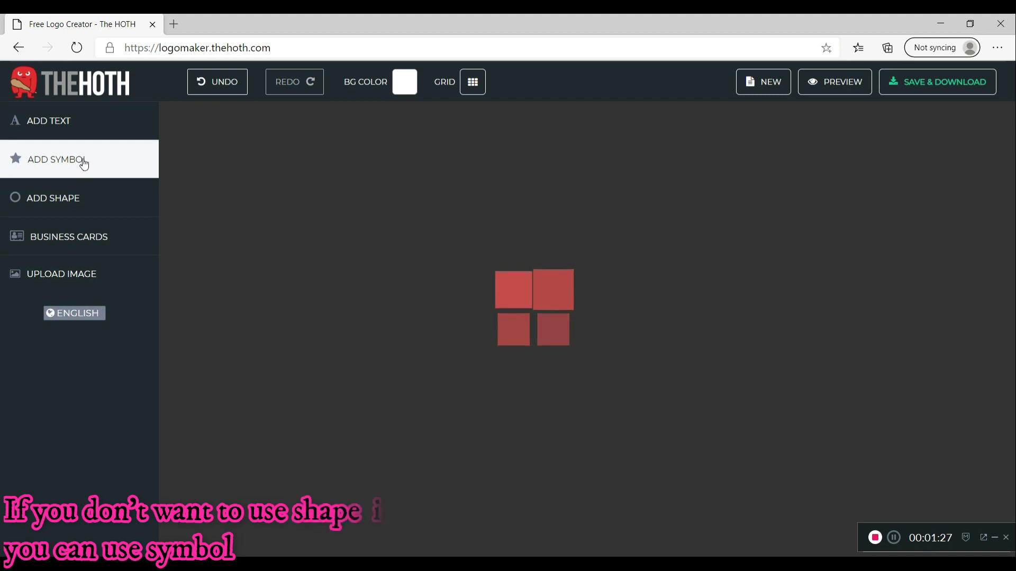
Browse the Abstract, Animals and Pets, and Arrow symbol categories
scroll(626, 316, down, 4)
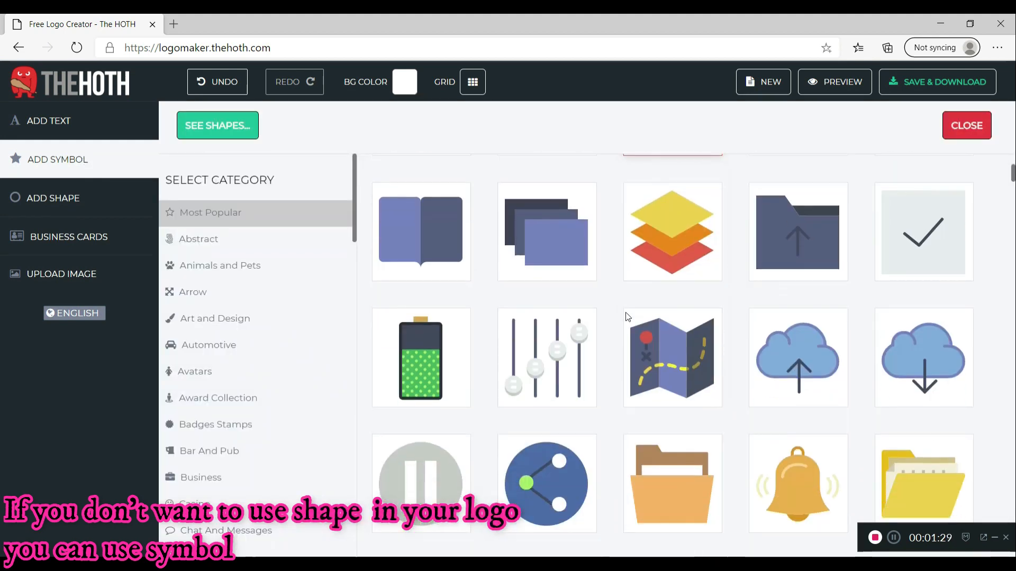
scroll(627, 316, down, 15)
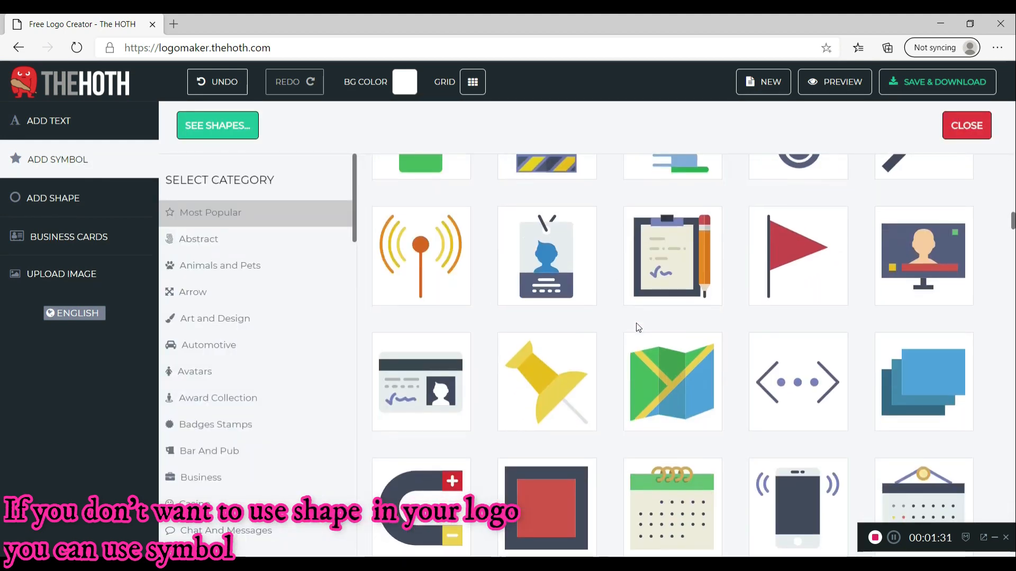
scroll(638, 328, down, 5)
click(212, 249)
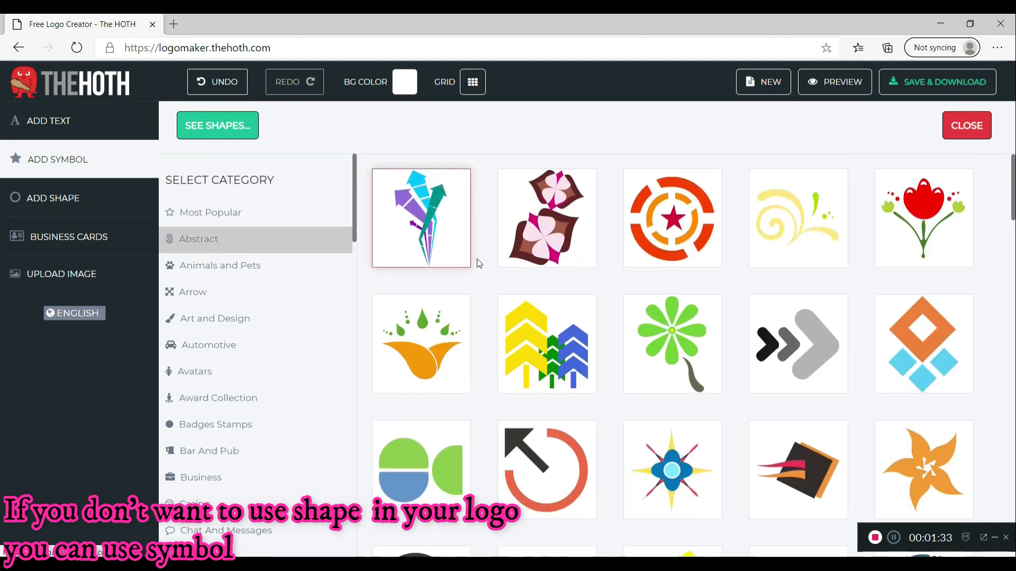
click(274, 271)
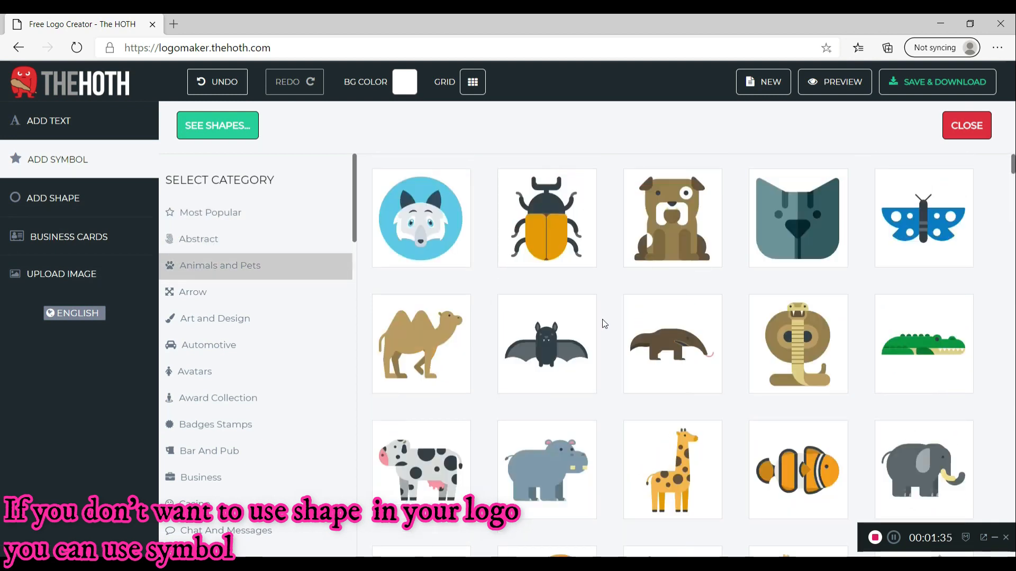
scroll(605, 324, down, 20)
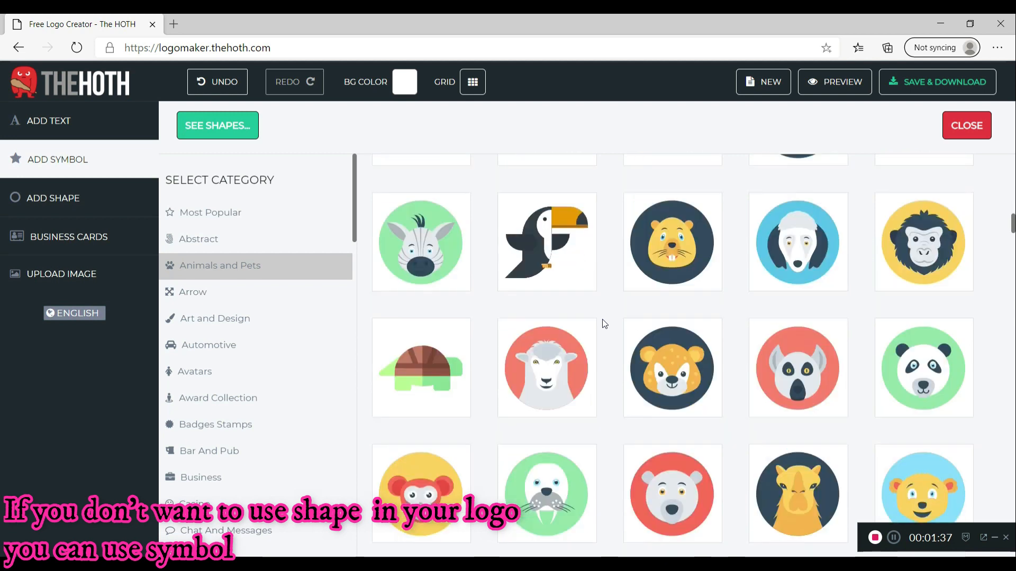
scroll(602, 323, down, 4)
click(283, 293)
scroll(624, 306, down, 1)
scroll(646, 314, down, 5)
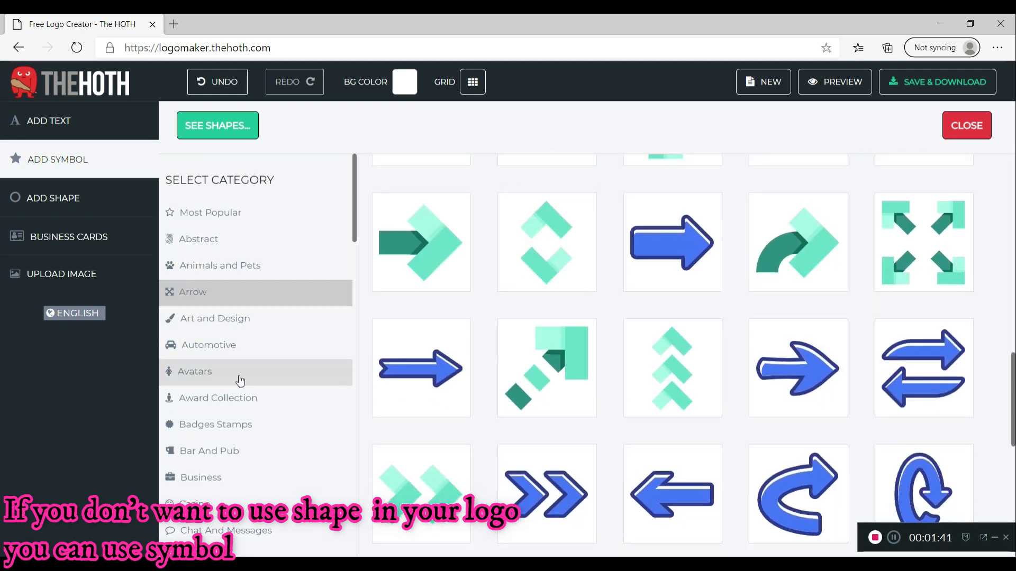
Look through Avatars and Technology, then add the hand-holding-lightbulb symbol from Tools
click(240, 380)
scroll(700, 338, down, 5)
scroll(700, 337, down, 10)
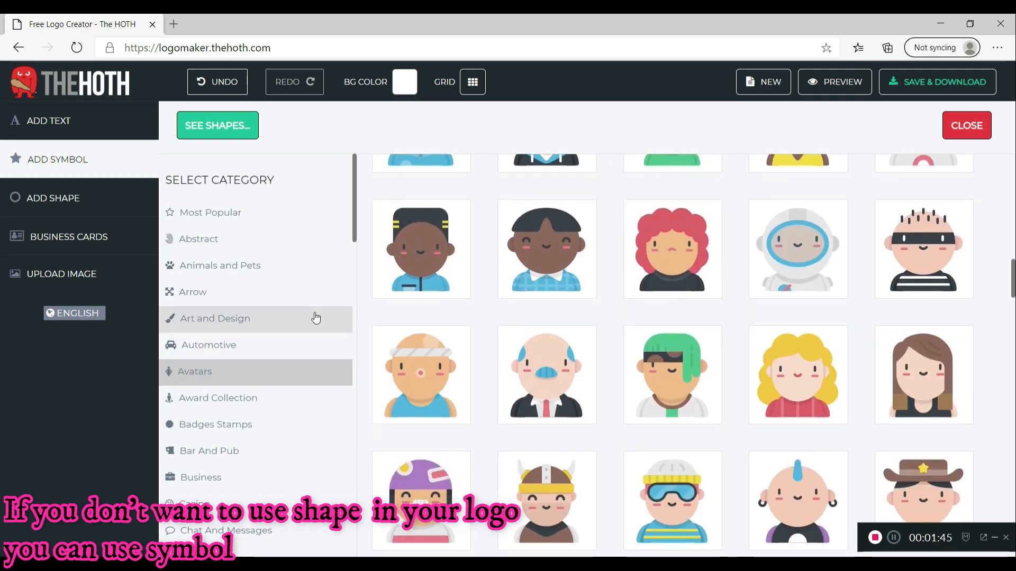
scroll(316, 318, down, 10)
scroll(314, 317, down, 15)
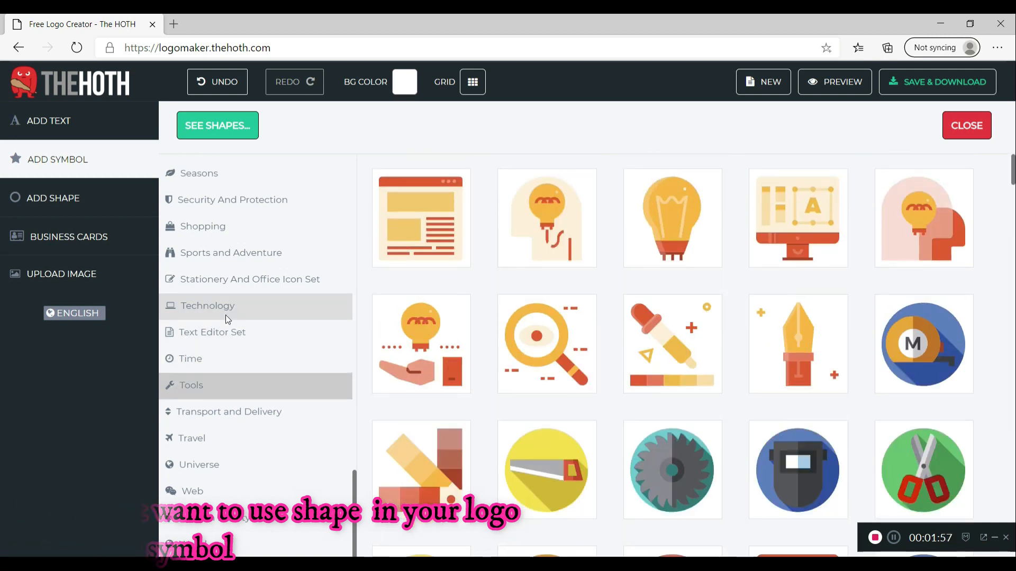
click(225, 315)
click(212, 391)
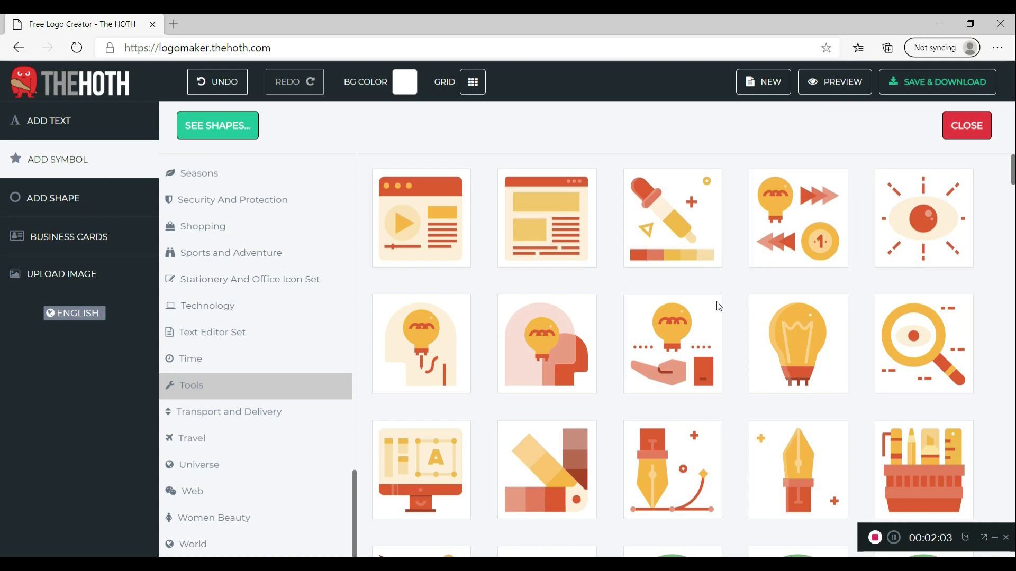
click(682, 338)
Move and enlarge the lightbulb-in-hand symbol on the canvas
drag(474, 130, 606, 221)
drag(645, 267, 766, 303)
drag(683, 293, 629, 253)
drag(691, 312, 684, 355)
Move the TEC EDUCATION NEPAL text up beneath the symbol and shrink its box
click(675, 408)
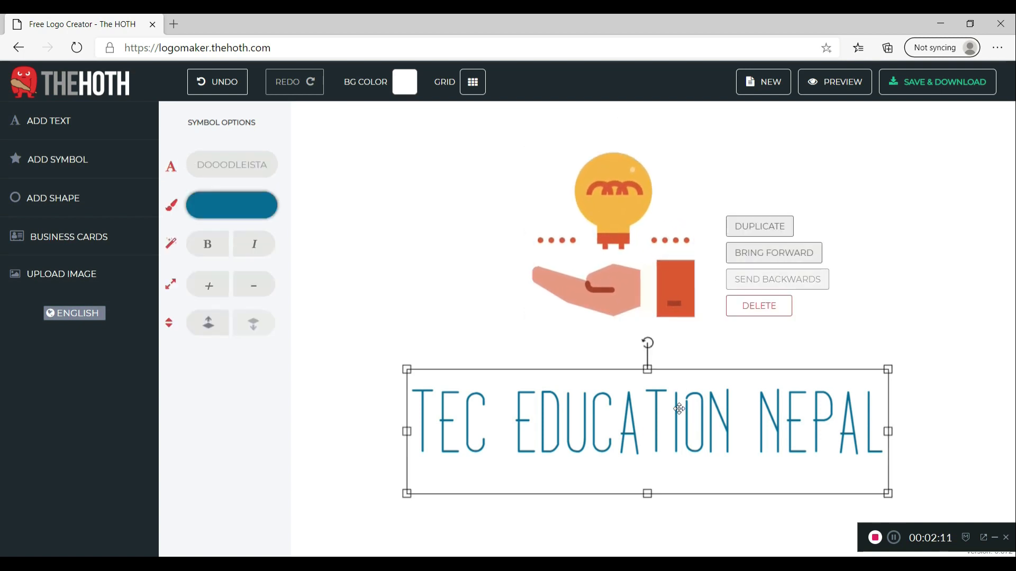
drag(675, 407, 677, 366)
drag(886, 453, 778, 421)
drag(660, 369, 718, 359)
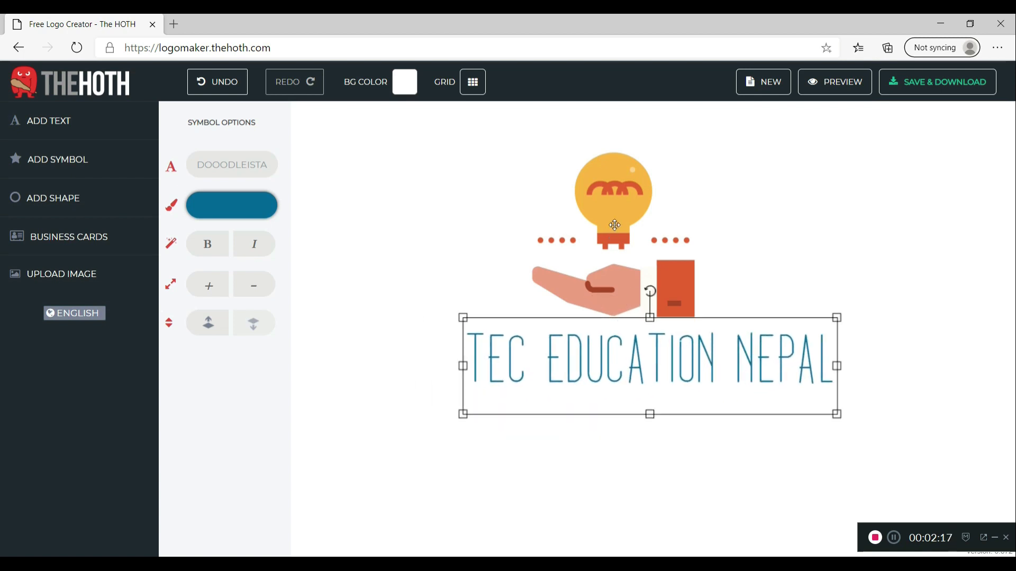
click(629, 238)
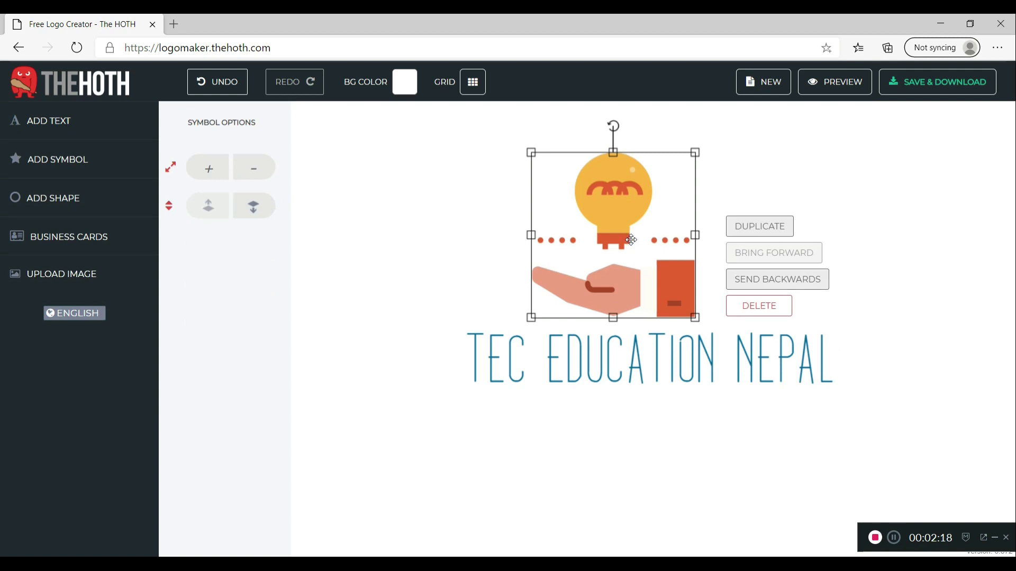
click(579, 354)
Make the TEC EDUCATION NEPAL text a brighter blue and bold, leaving italic off
click(226, 206)
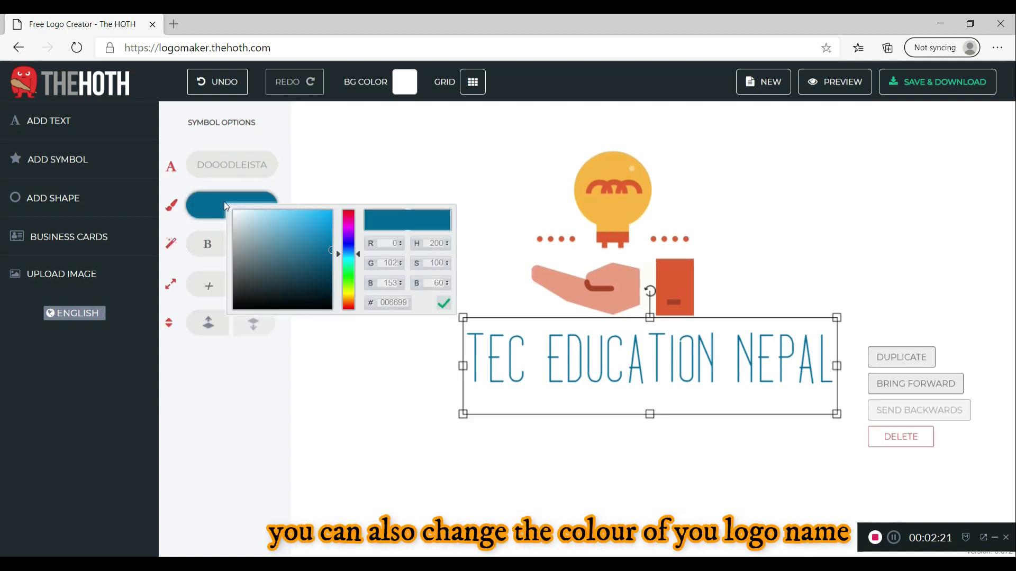
mouse_move(314, 234)
mouse_down()
mouse_move(301, 274)
mouse_move(233, 270)
mouse_move(270, 217)
mouse_move(310, 213)
mouse_move(316, 236)
mouse_move(327, 224)
mouse_up()
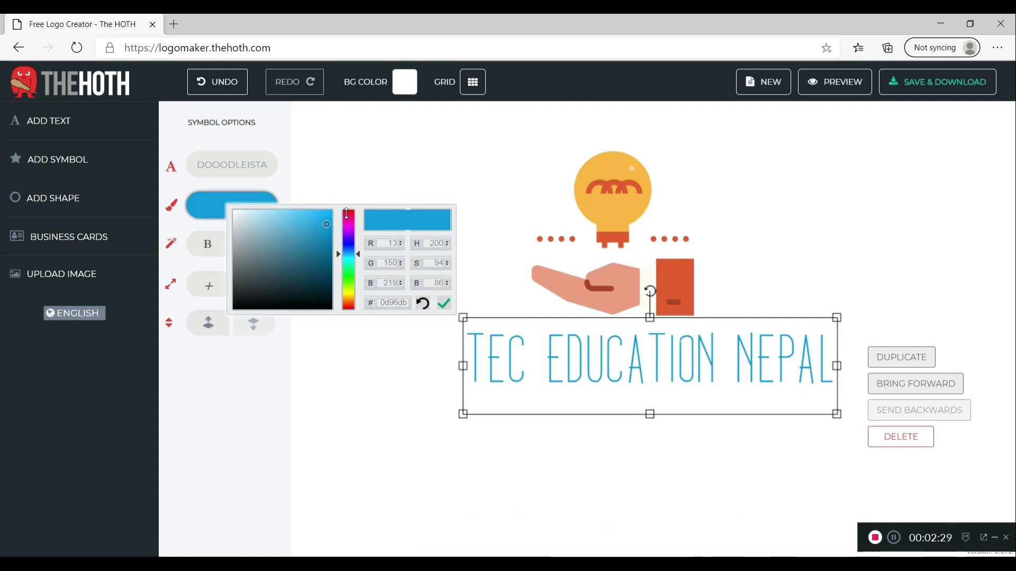
click(212, 247)
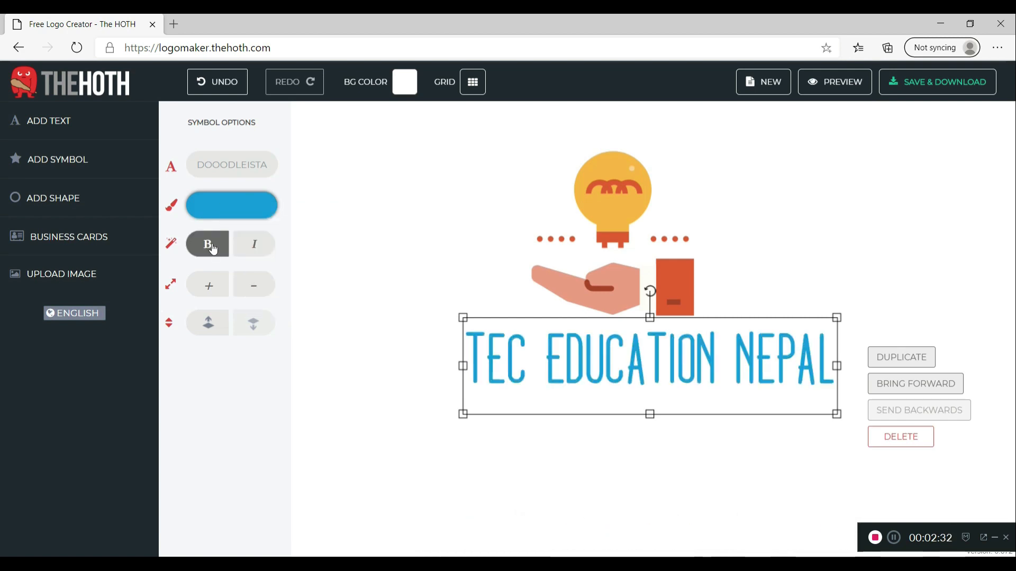
click(243, 251)
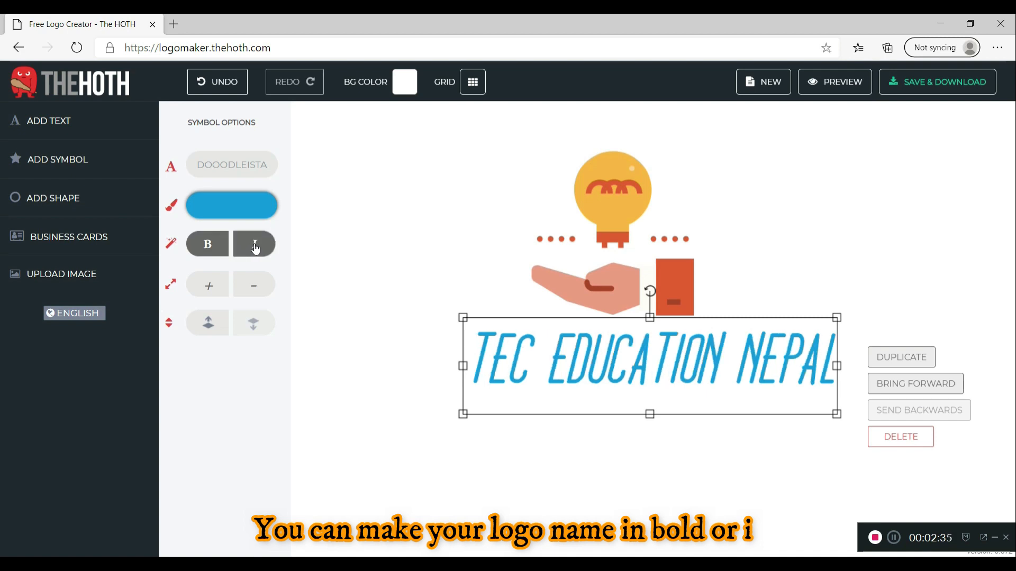
click(256, 248)
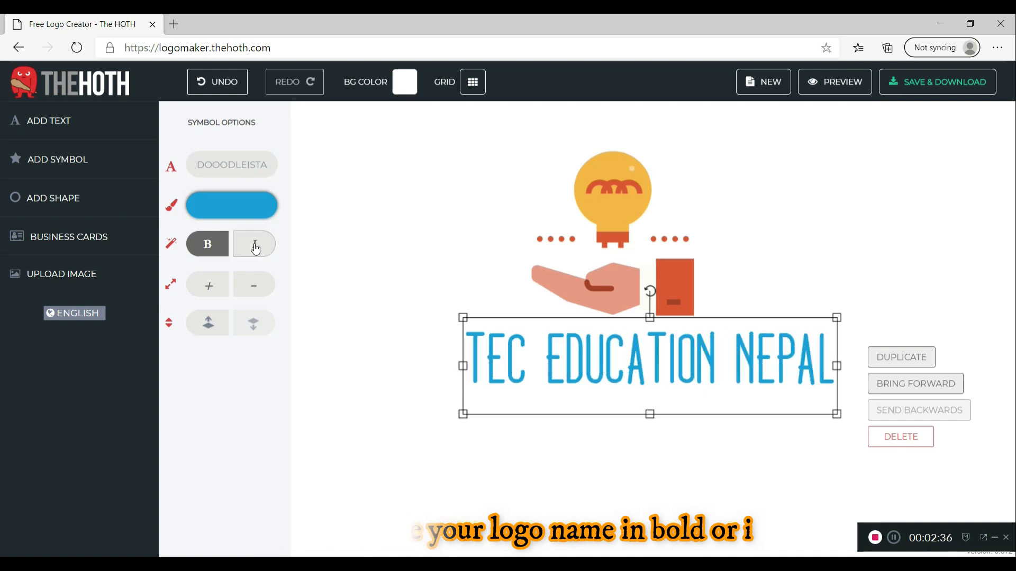
Try Amerika Sans, then set the text to DOOODLEISTA and centre it under the symbol
click(250, 169)
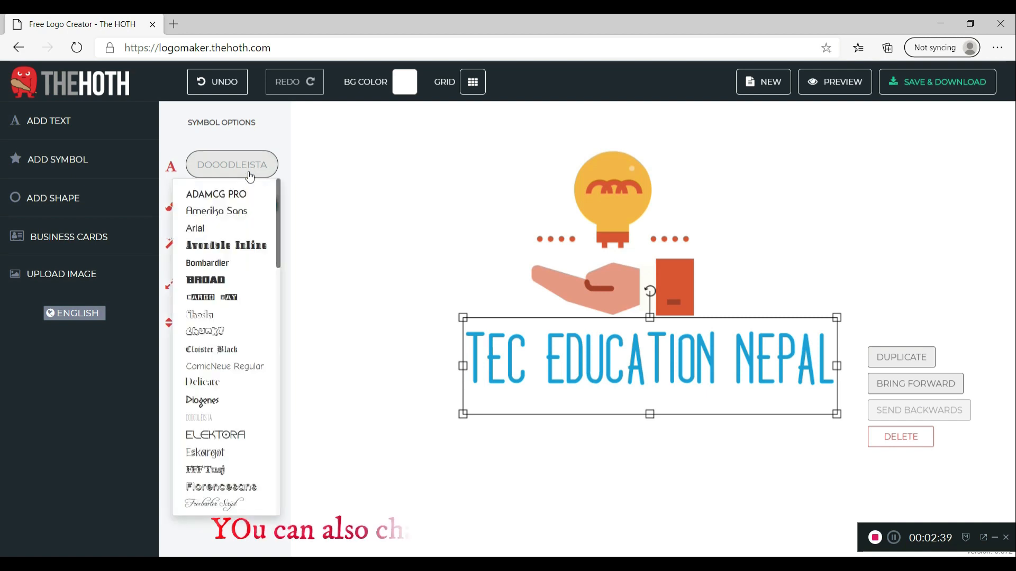
click(220, 263)
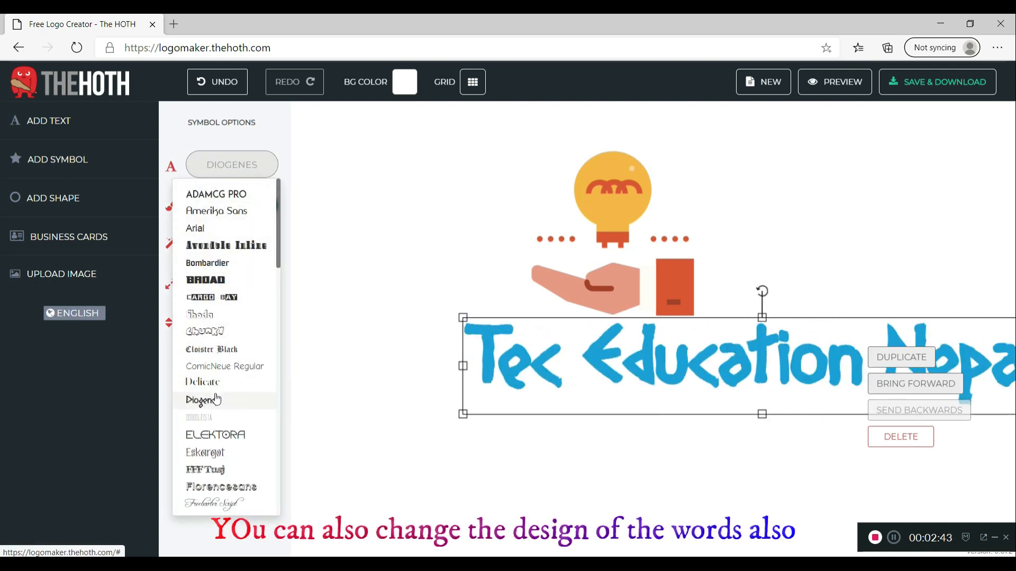
scroll(213, 419, down, 2)
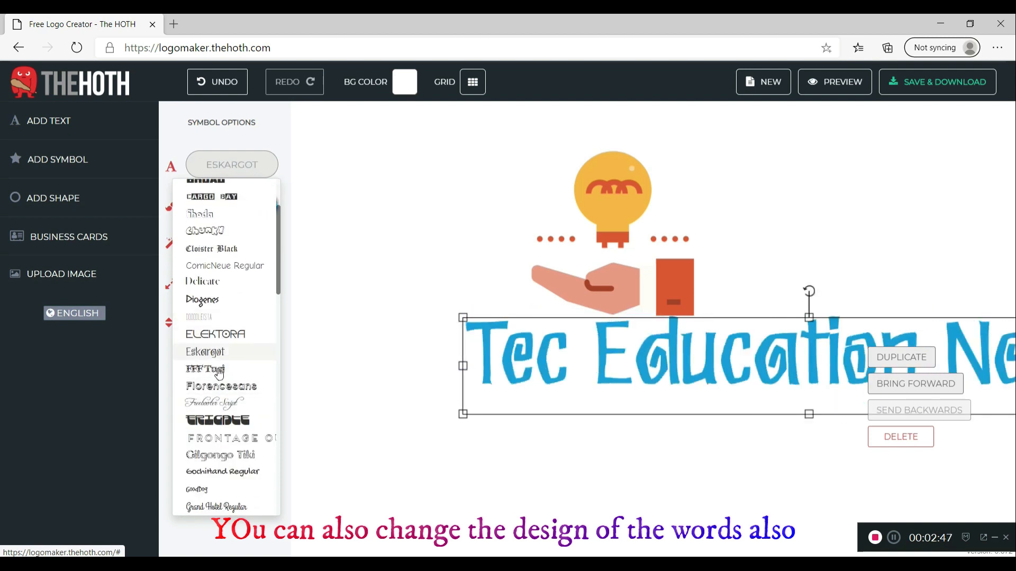
scroll(207, 243, up, 2)
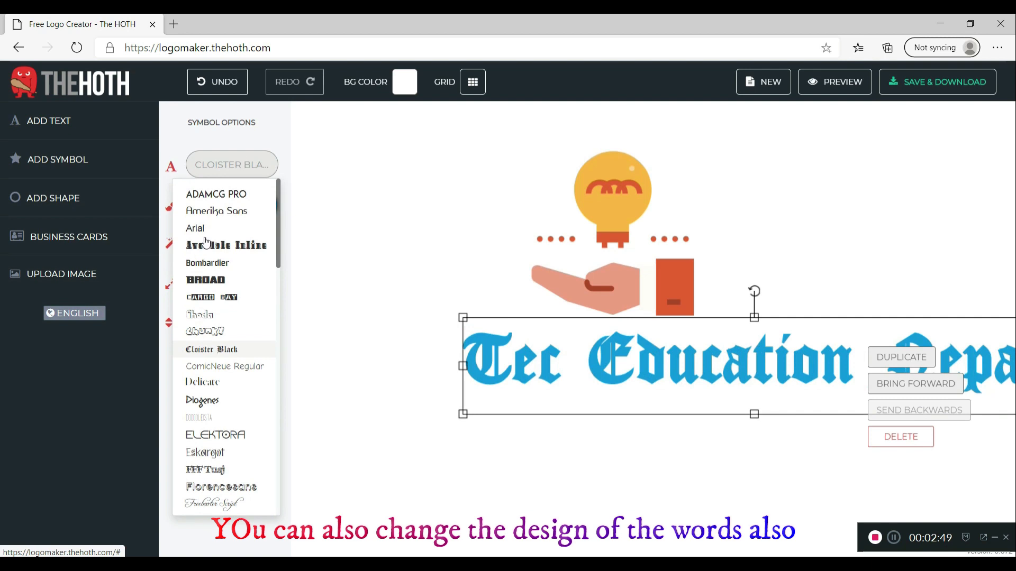
click(221, 211)
drag(553, 321, 416, 319)
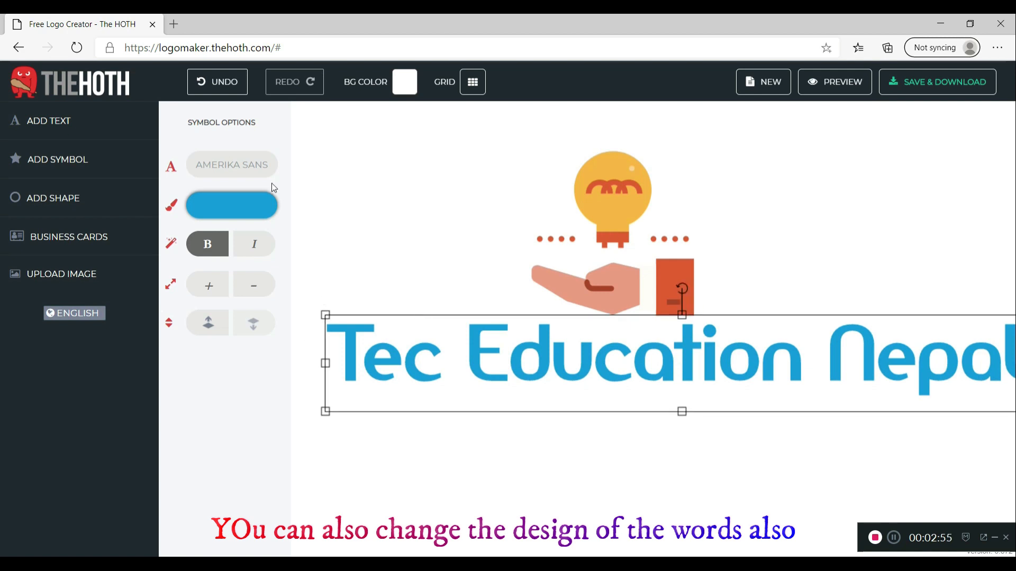
click(238, 165)
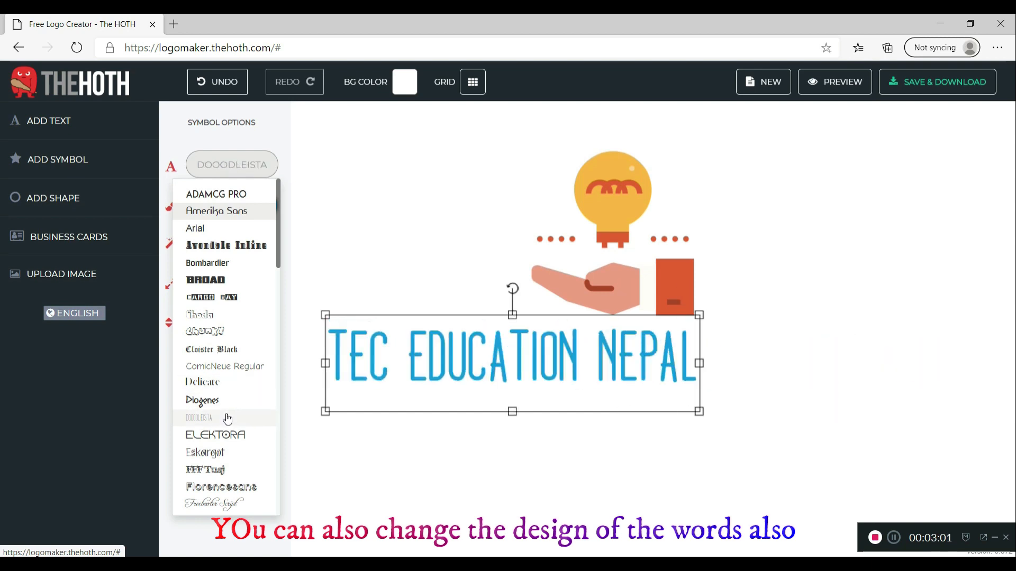
click(228, 419)
drag(455, 355, 571, 360)
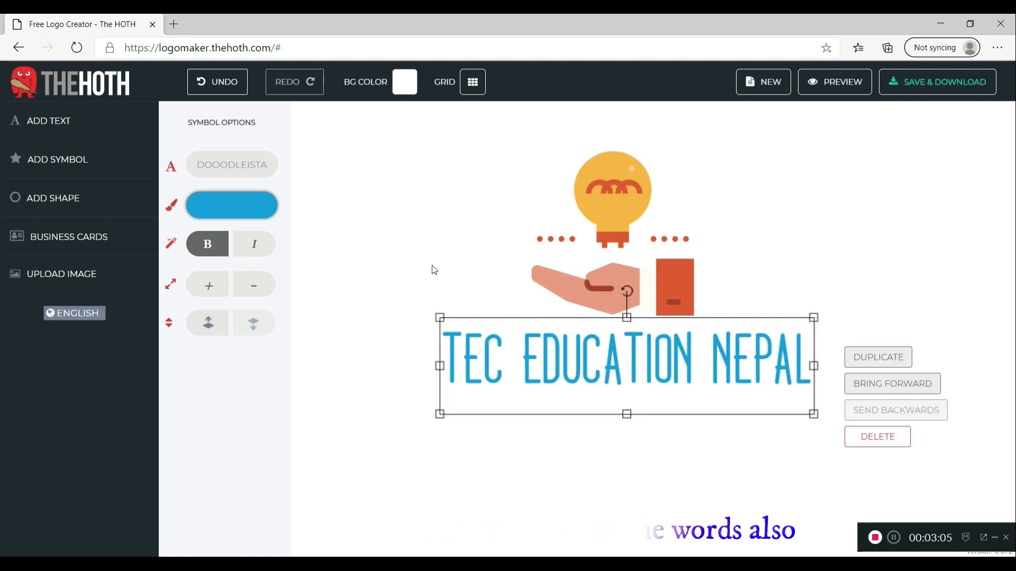
click(512, 263)
Nudge the lightbulb symbol slightly left and down
click(634, 232)
drag(634, 232, 624, 237)
click(907, 243)
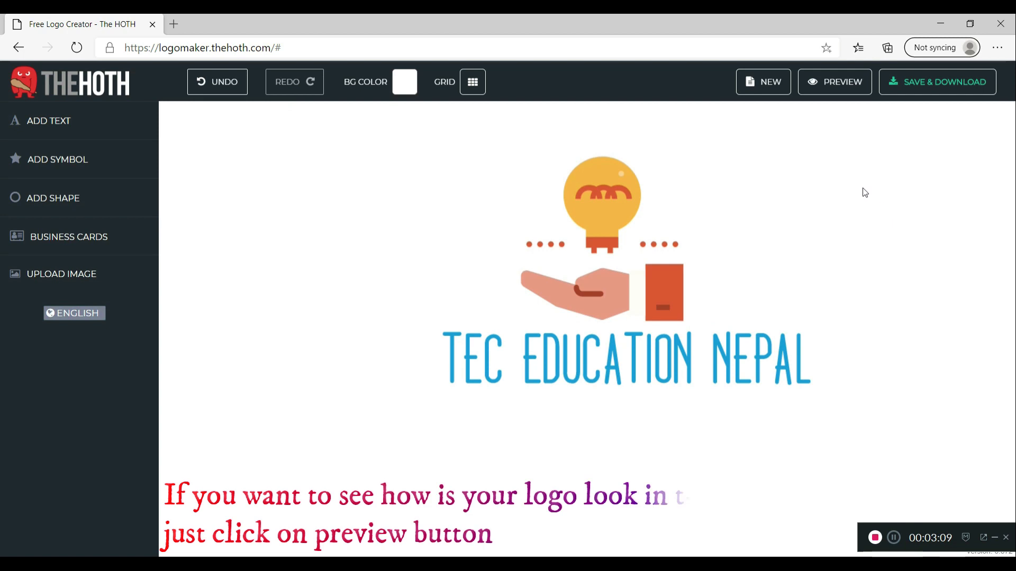
click(836, 86)
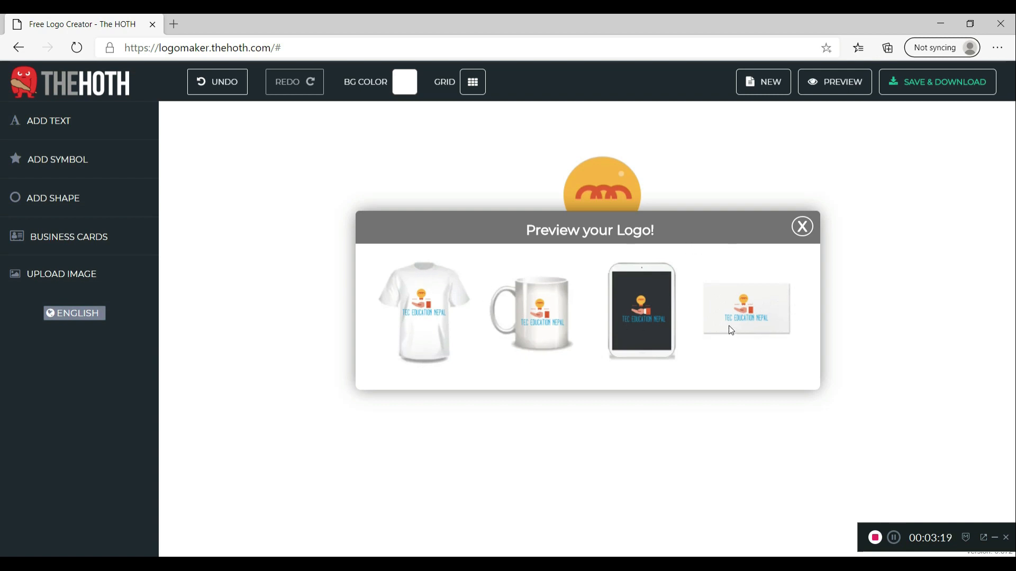
click(801, 229)
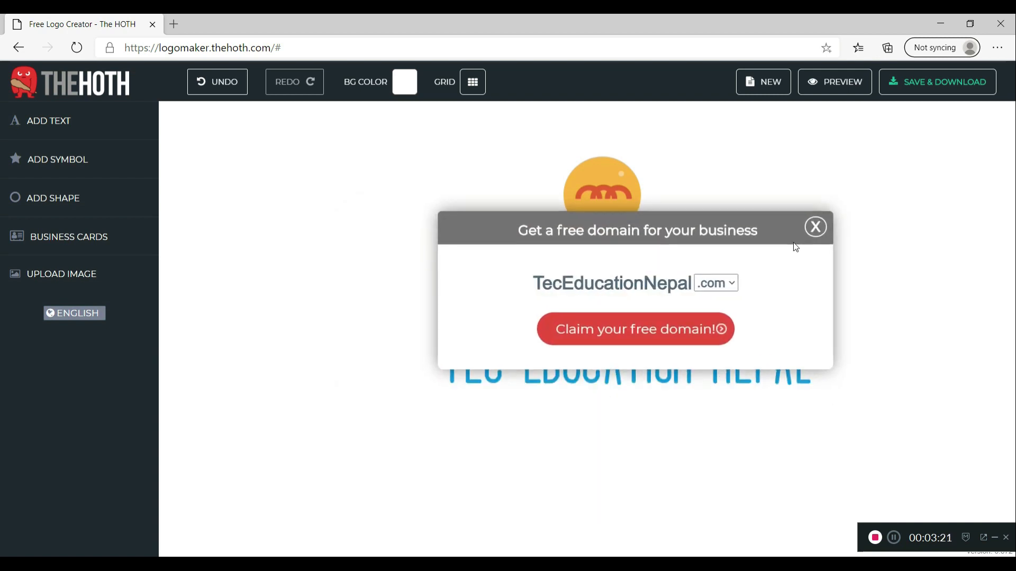
click(820, 232)
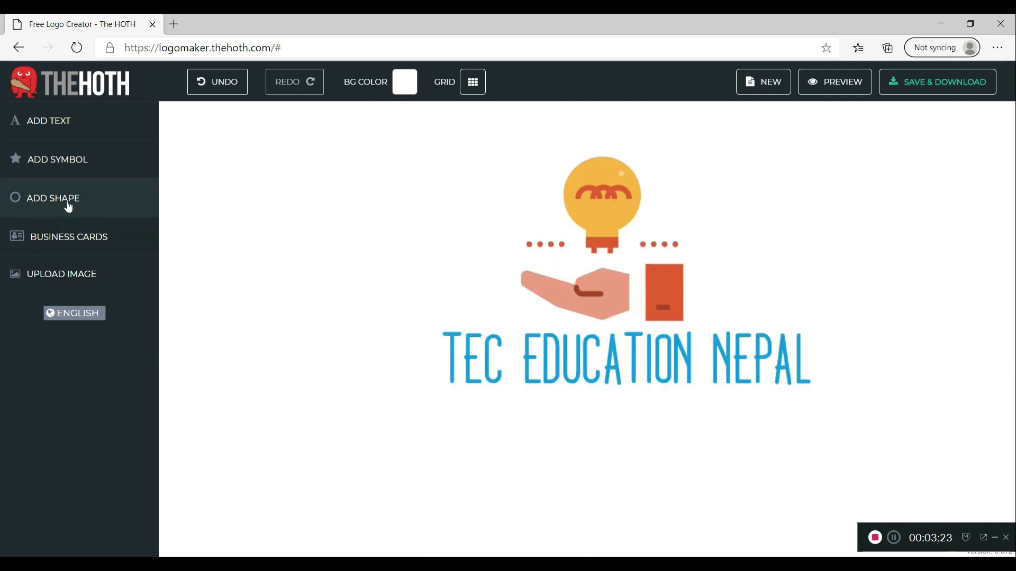
click(84, 169)
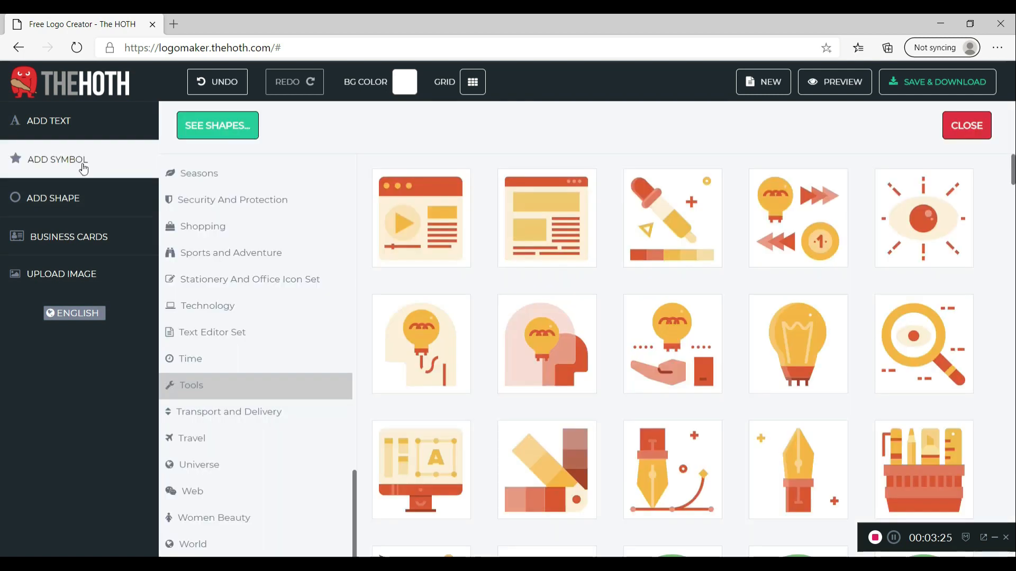
scroll(558, 359, down, 10)
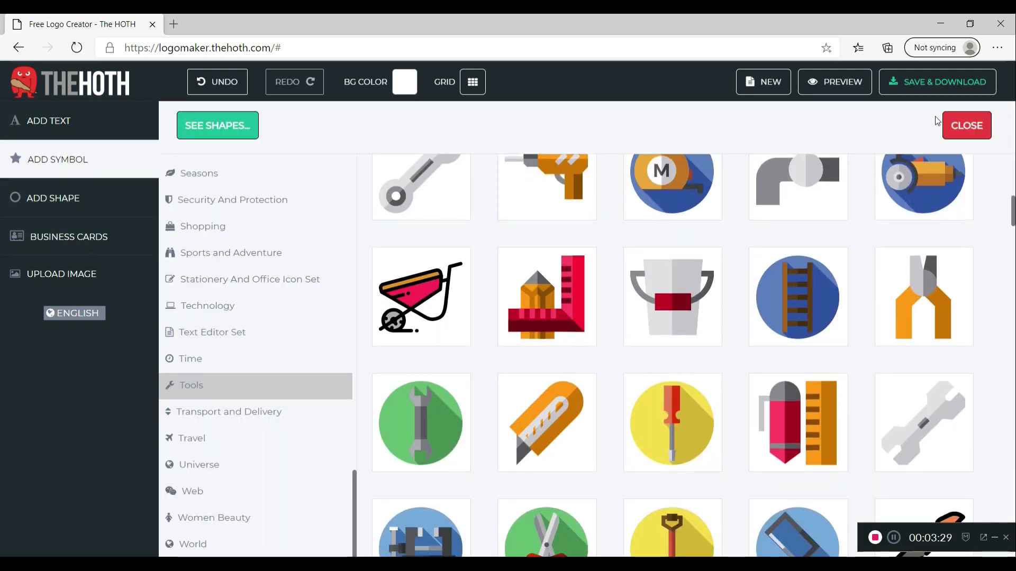
click(975, 125)
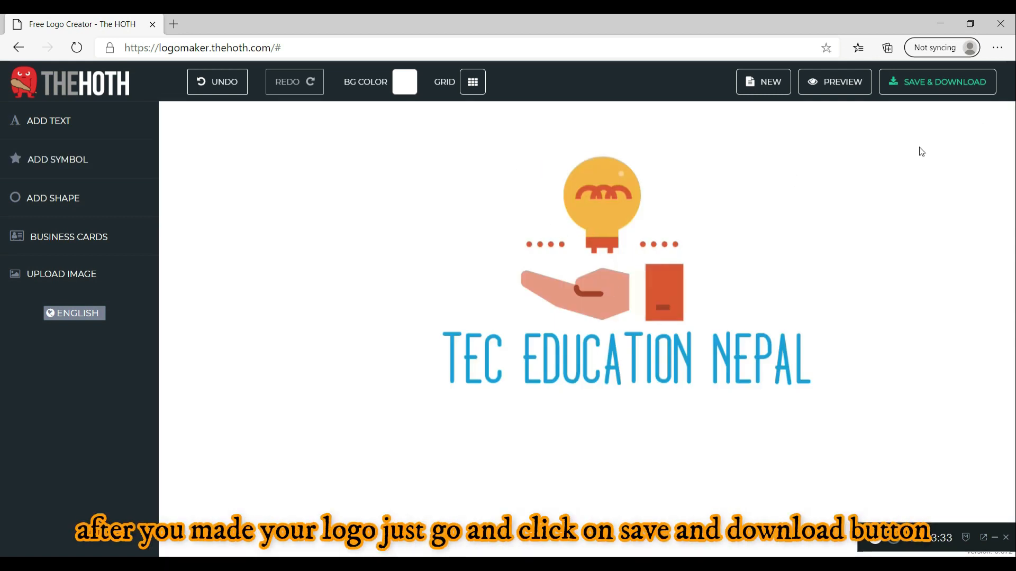
Save the logo by submitting your email address, then open Gmail in a new tab
click(940, 82)
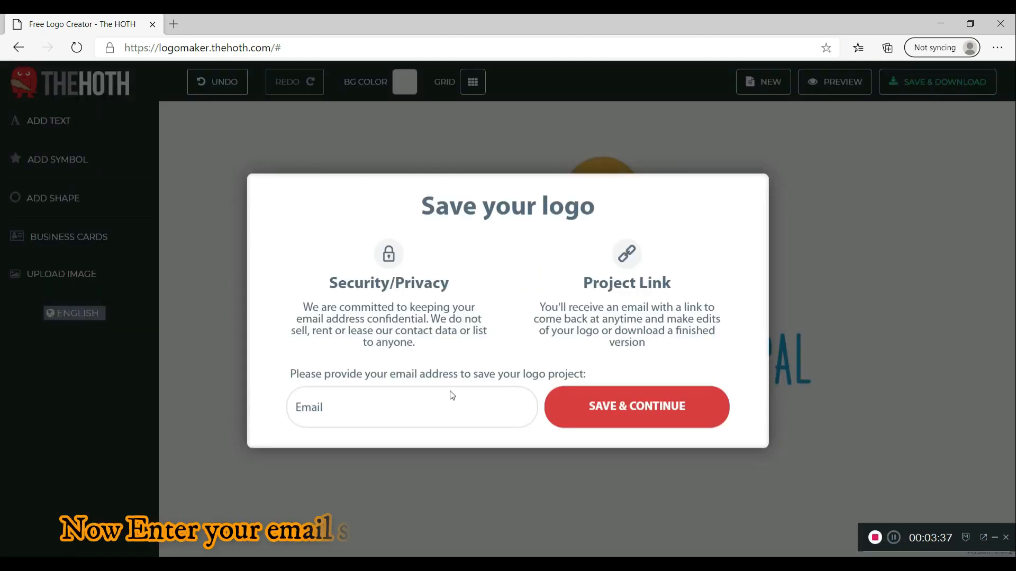
click(437, 417)
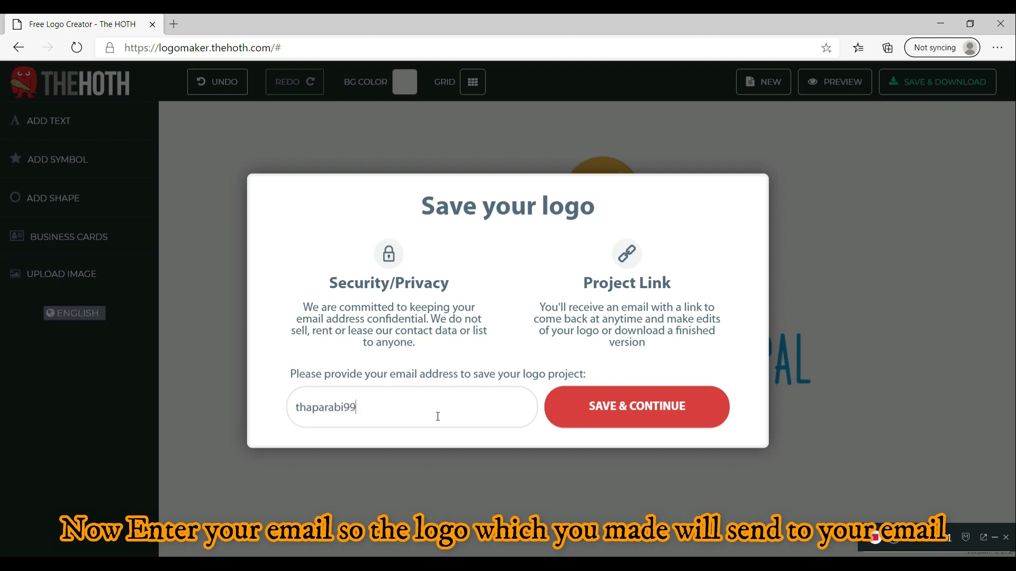
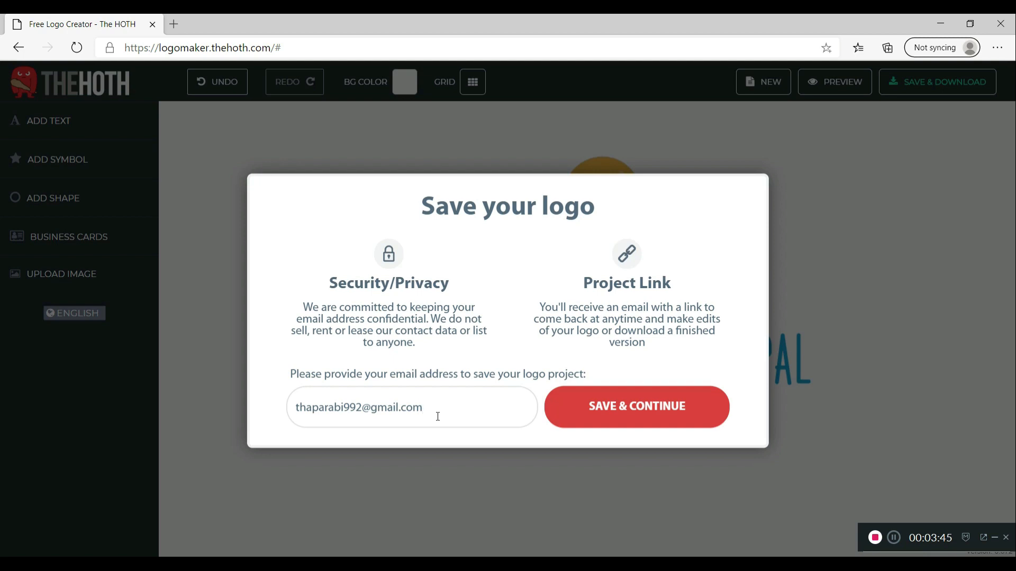
click(641, 418)
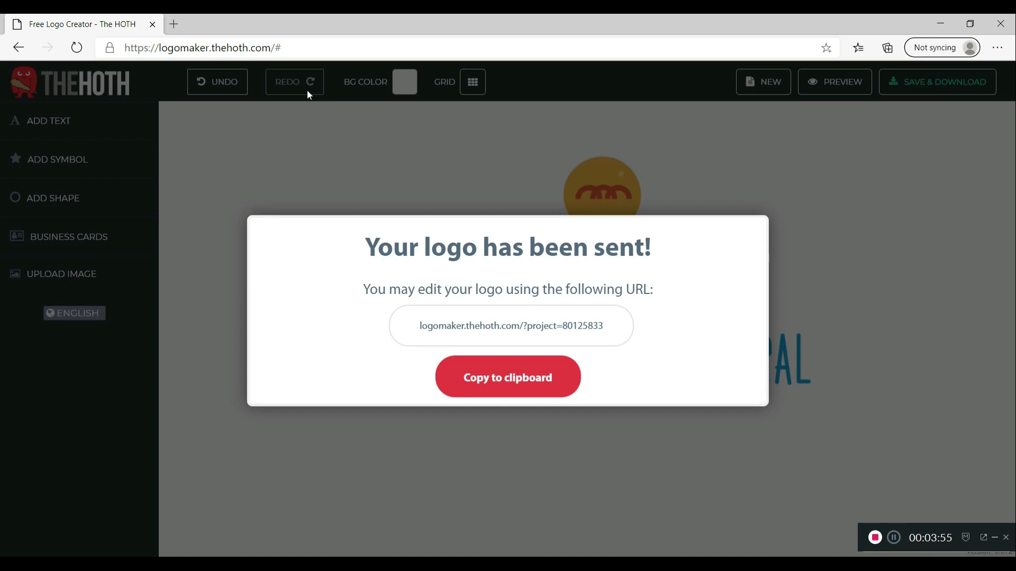
click(174, 24)
click(46, 68)
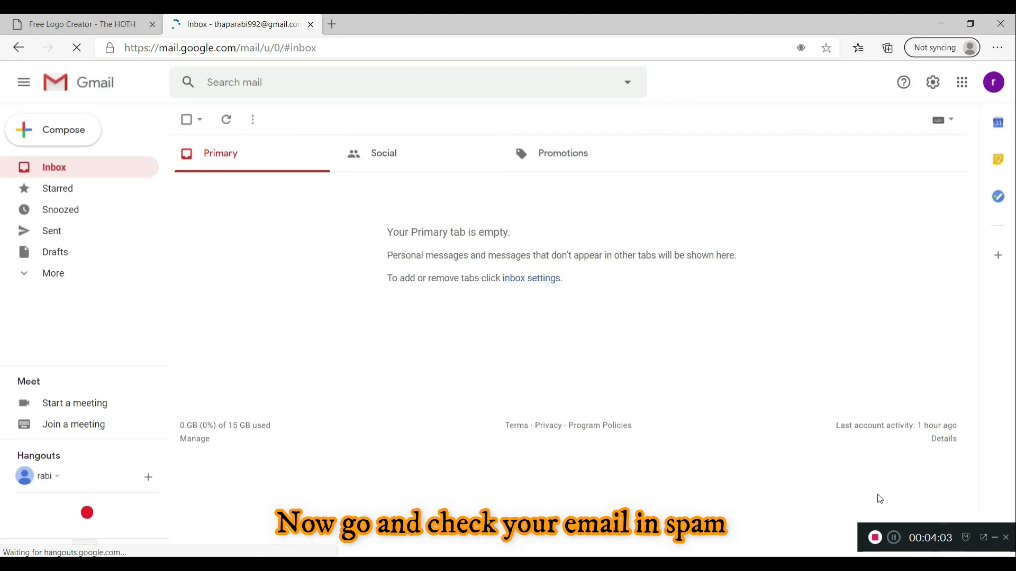
Expand Gmail's folder list and open the Spam folder
click(893, 537)
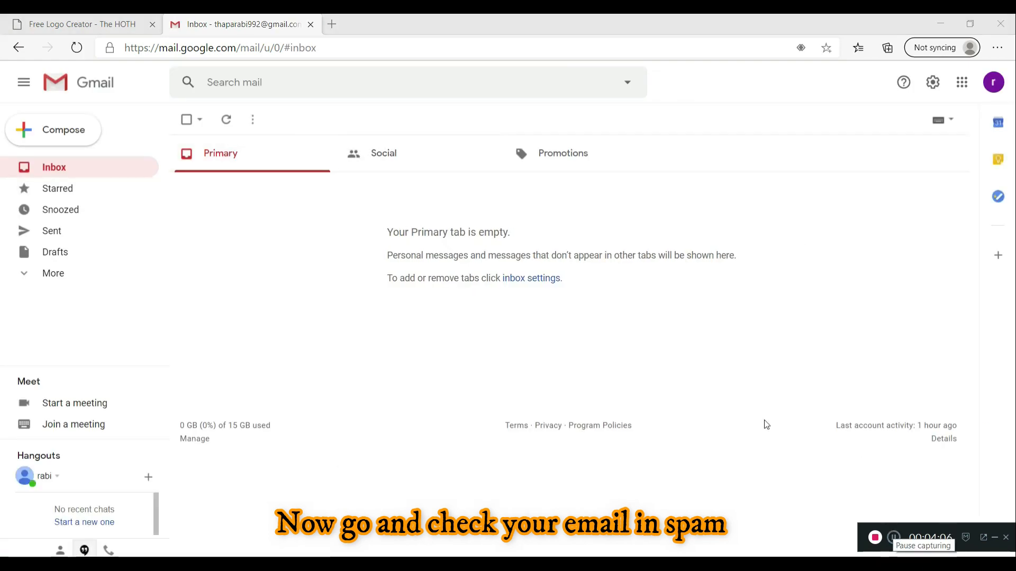
click(52, 281)
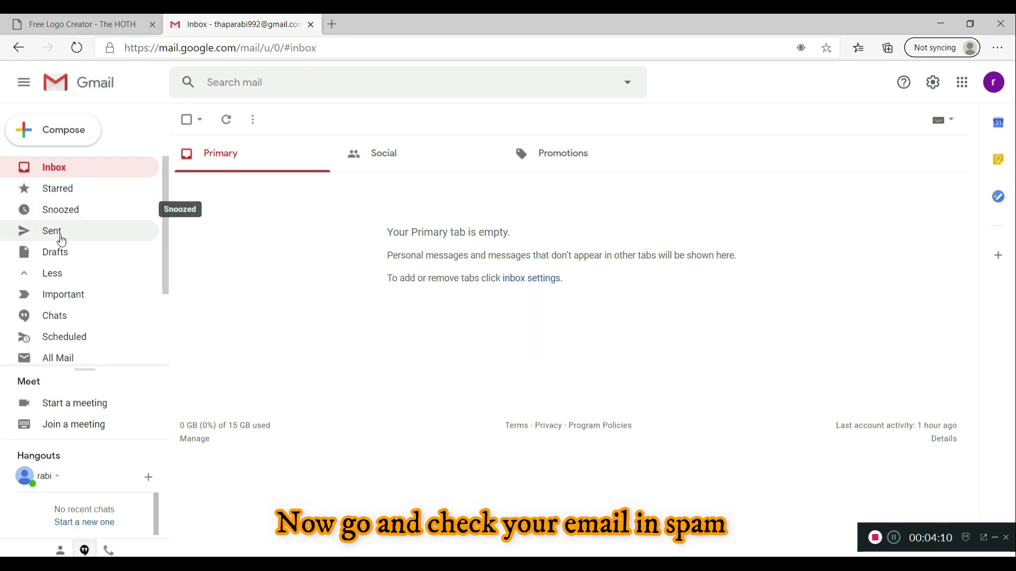
click(98, 294)
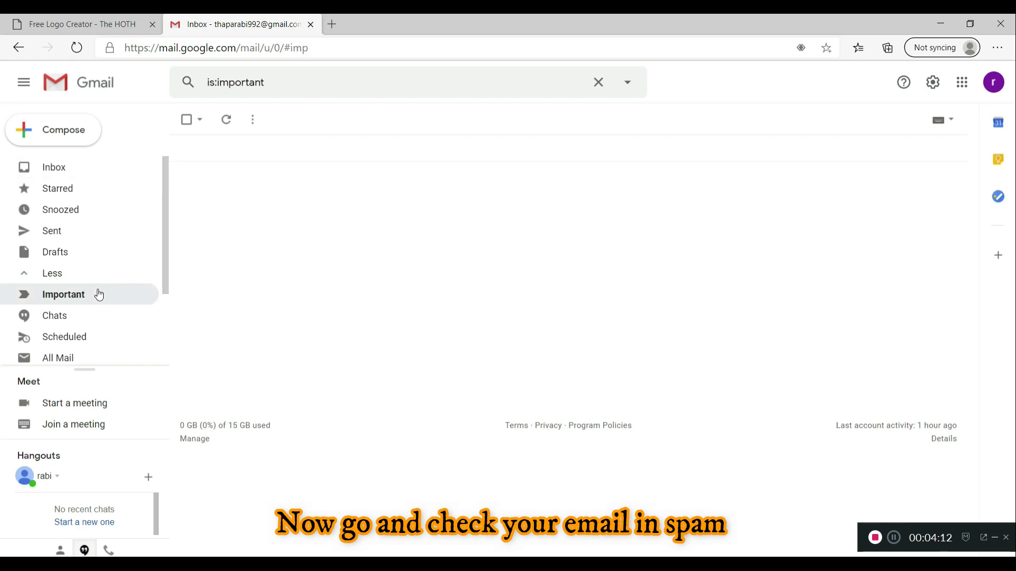
drag(164, 248, 160, 293)
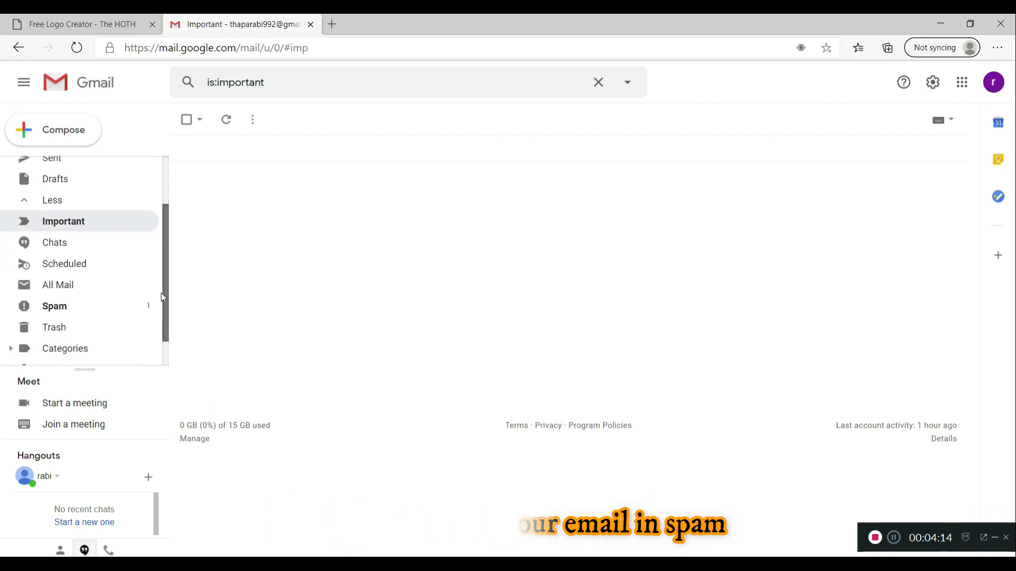
click(117, 307)
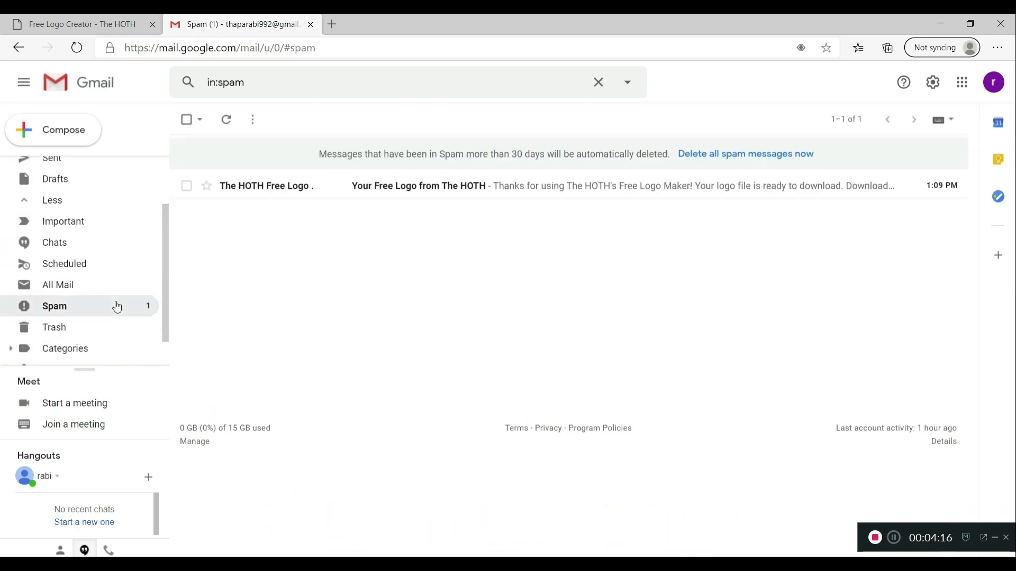
Open The HOTH logo email and download its premiumlogo.zip attachment
click(407, 193)
scroll(477, 343, down, 1)
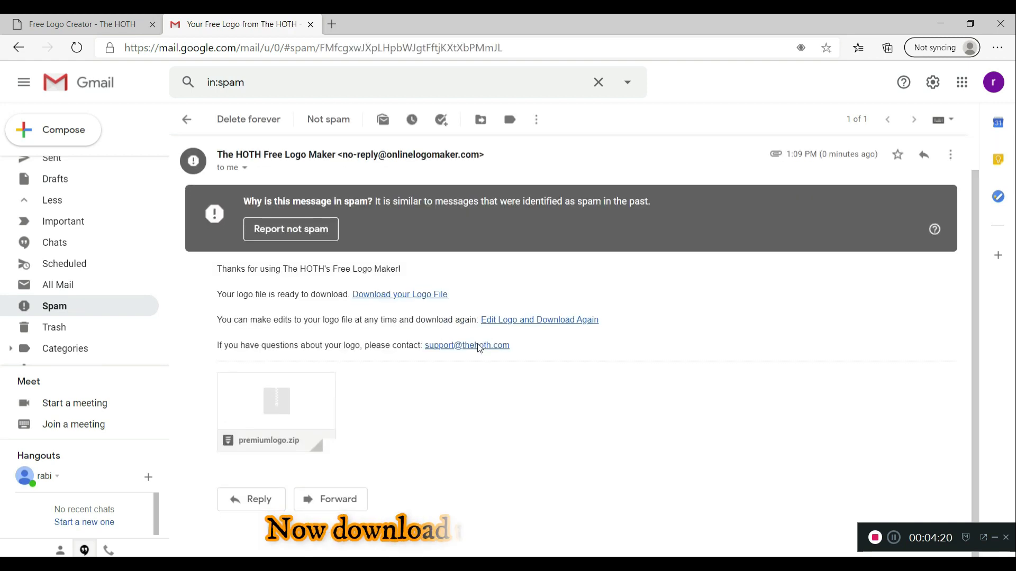
mouse_move(276, 409)
click(248, 435)
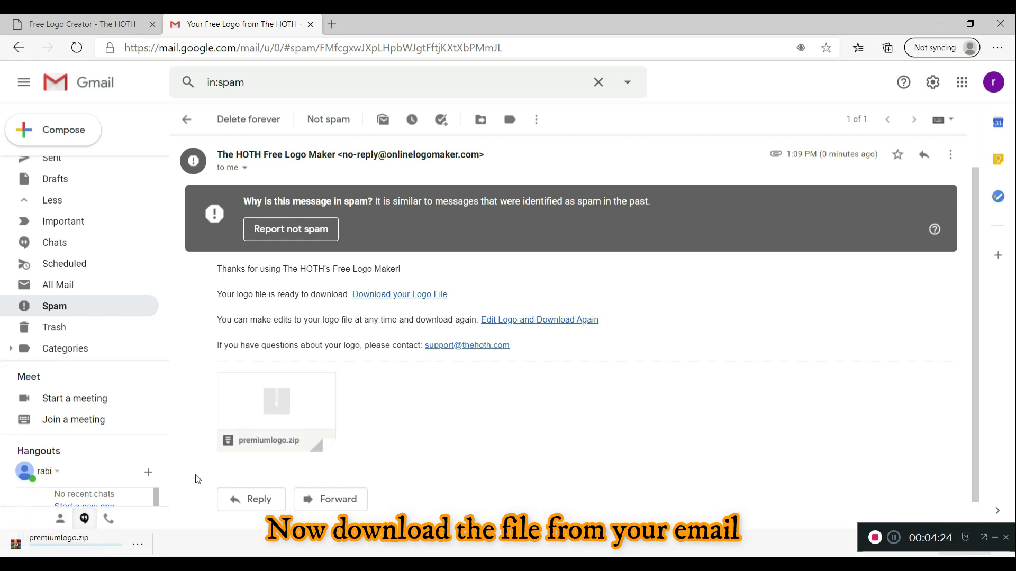
click(138, 544)
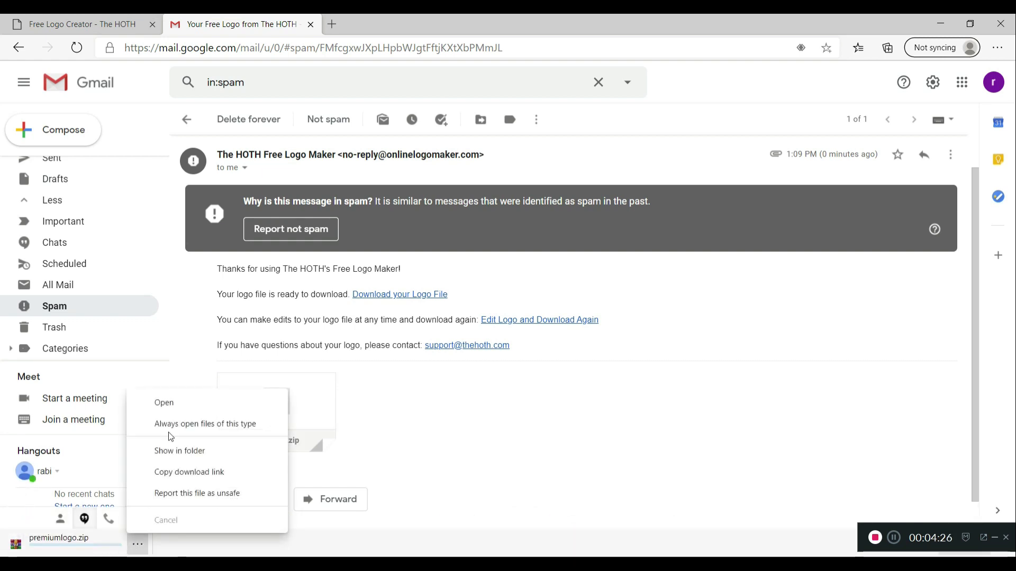
Show premiumlogo.zip in Downloads and extract it into a premiumlogo folder
click(172, 449)
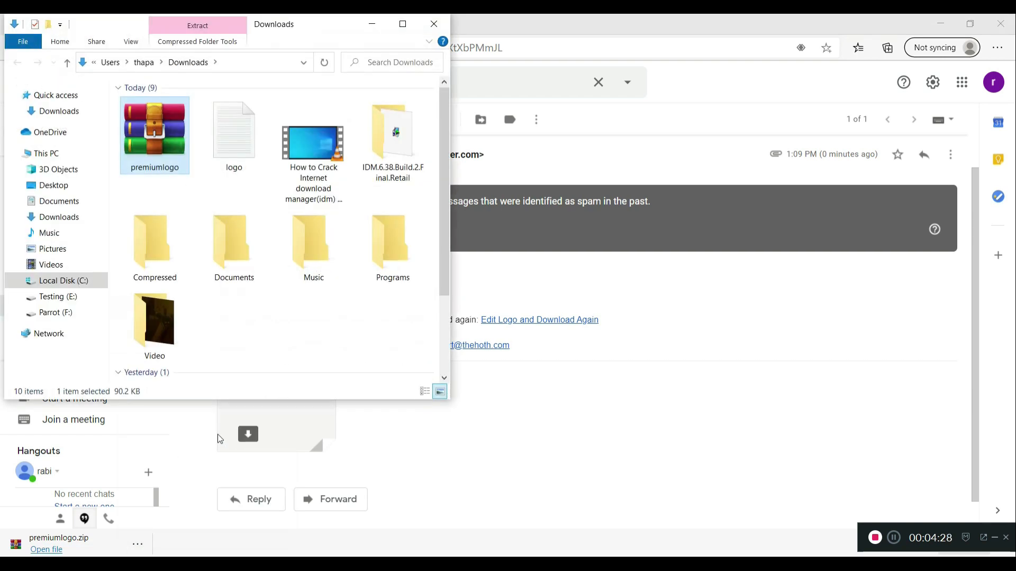
click(402, 24)
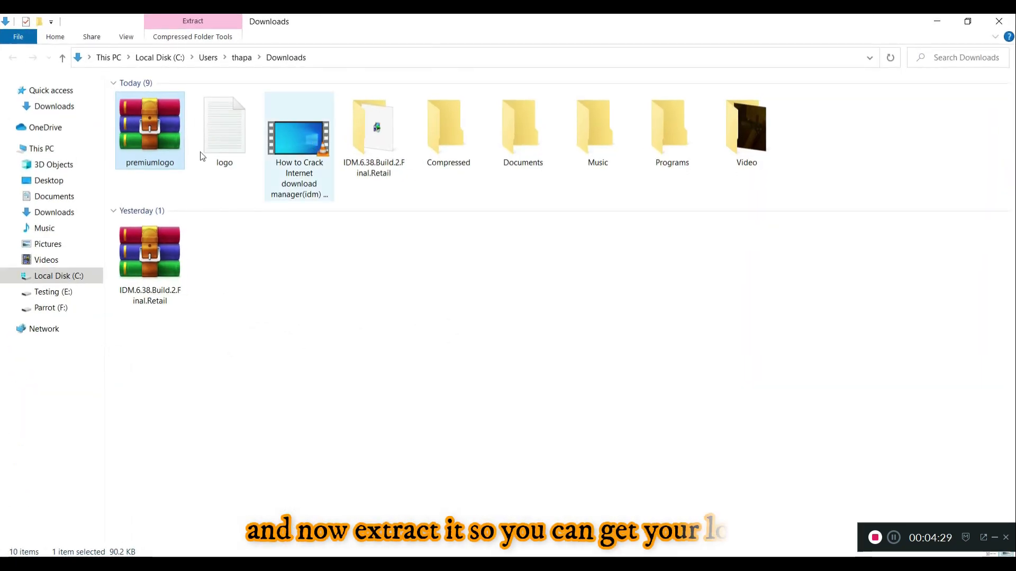
right_click(138, 146)
click(182, 202)
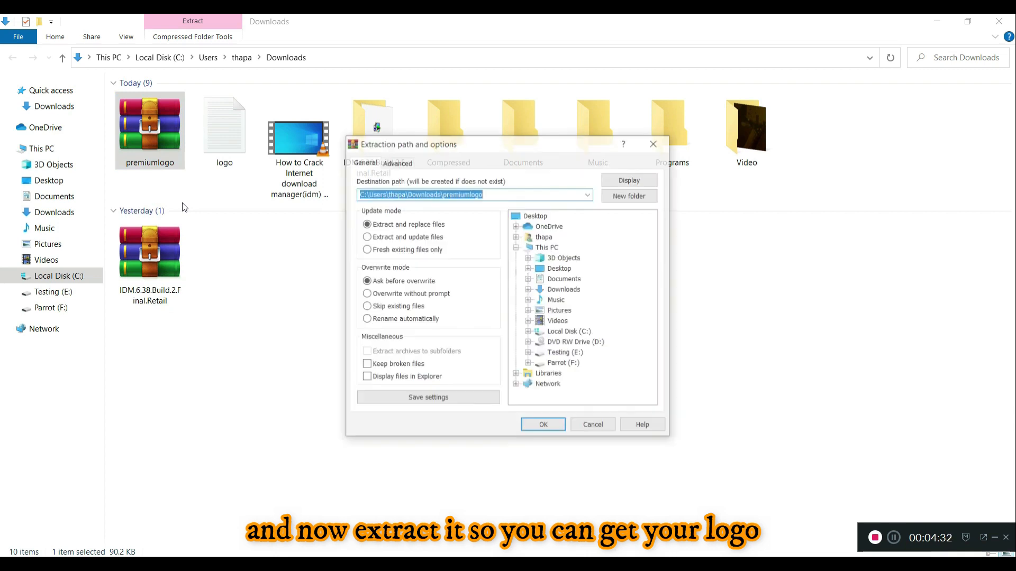
click(531, 426)
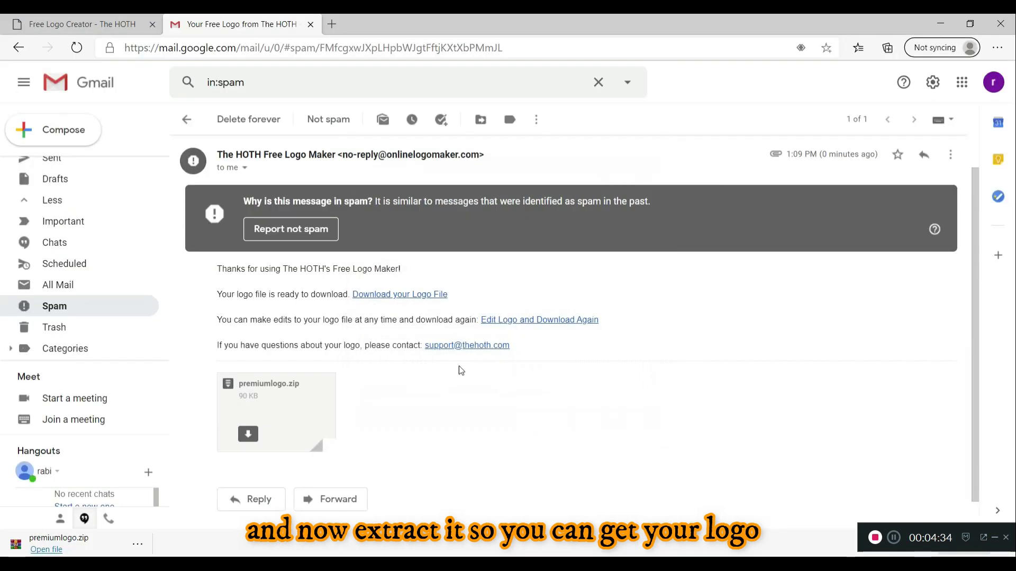
Open the extracted premiumlogo folder and its logo PNG image
click(366, 564)
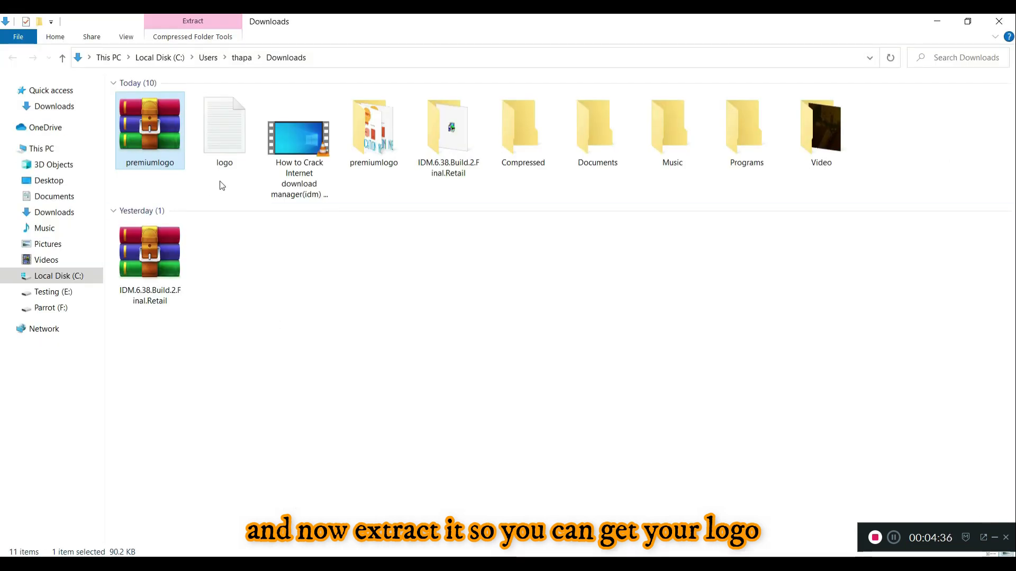
click(385, 148)
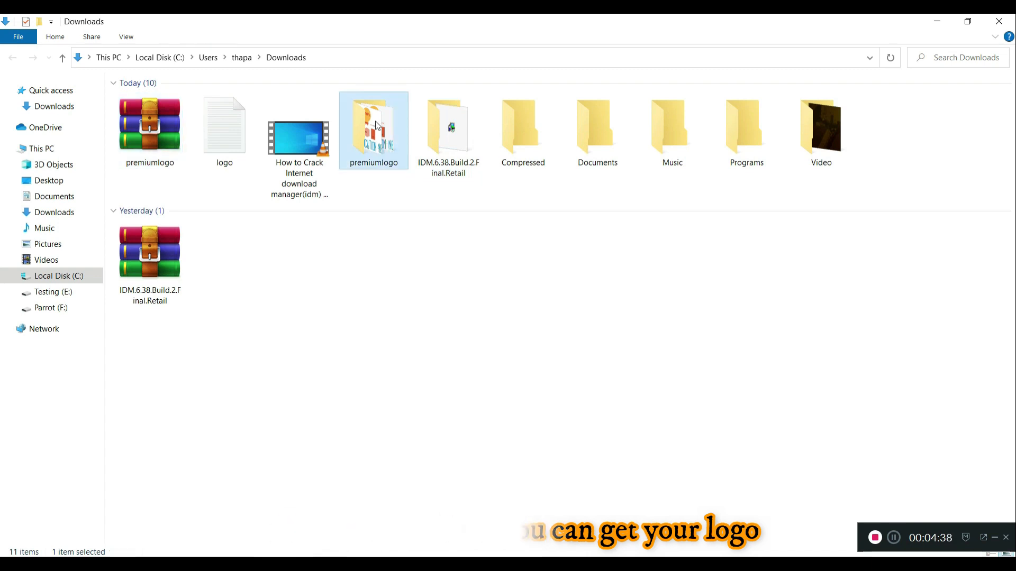
double_click(385, 148)
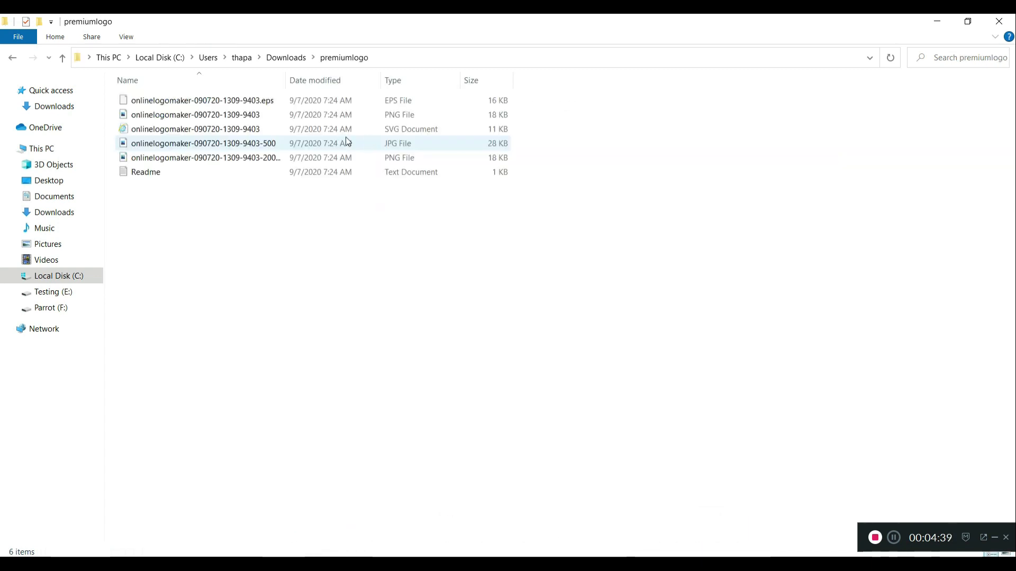
double_click(182, 115)
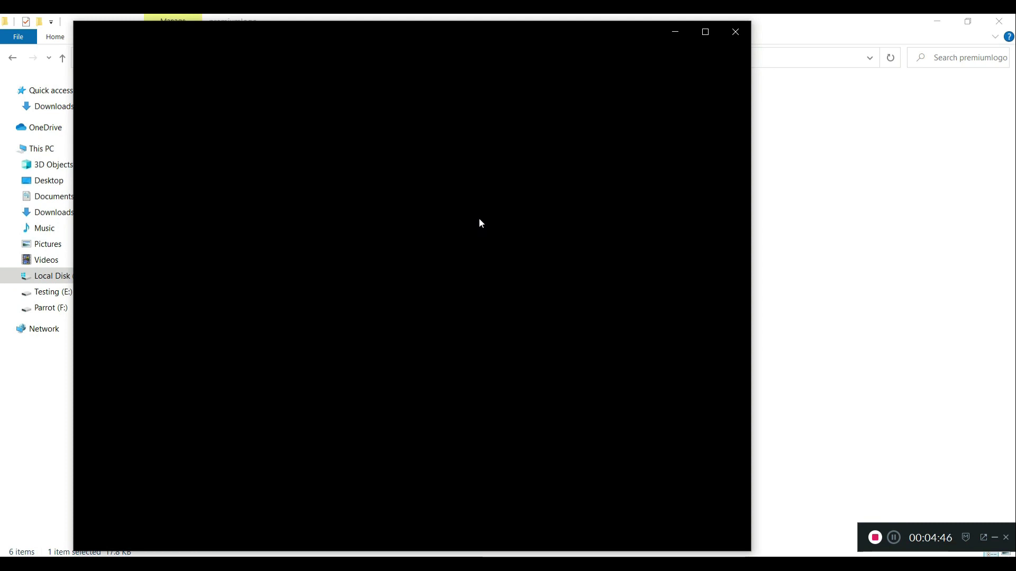
View the extracted PNG and JPG versions of the TEC EDUCATION NEPAL logo in Photos
drag(503, 33, 651, 35)
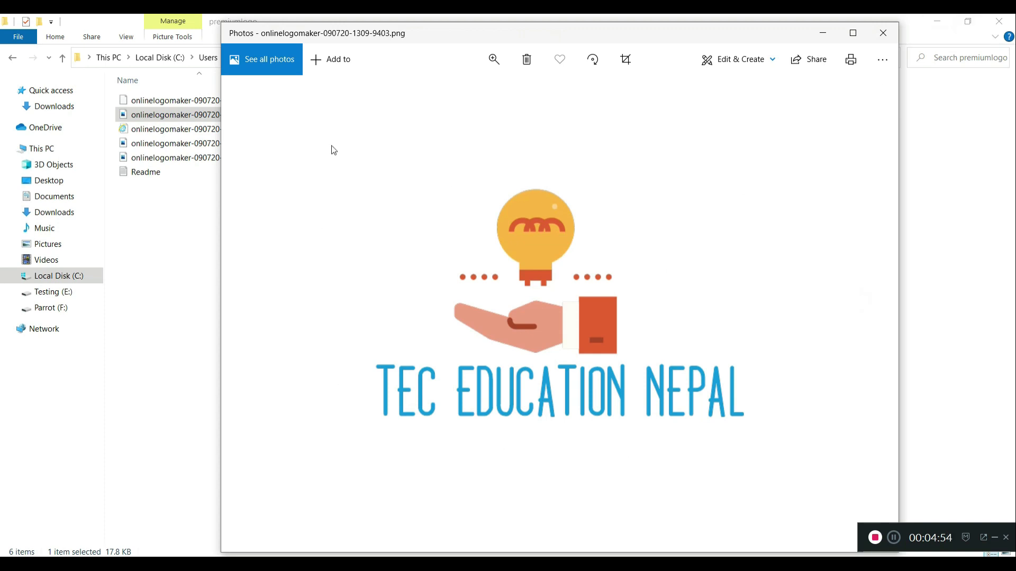
key(Right)
click(887, 33)
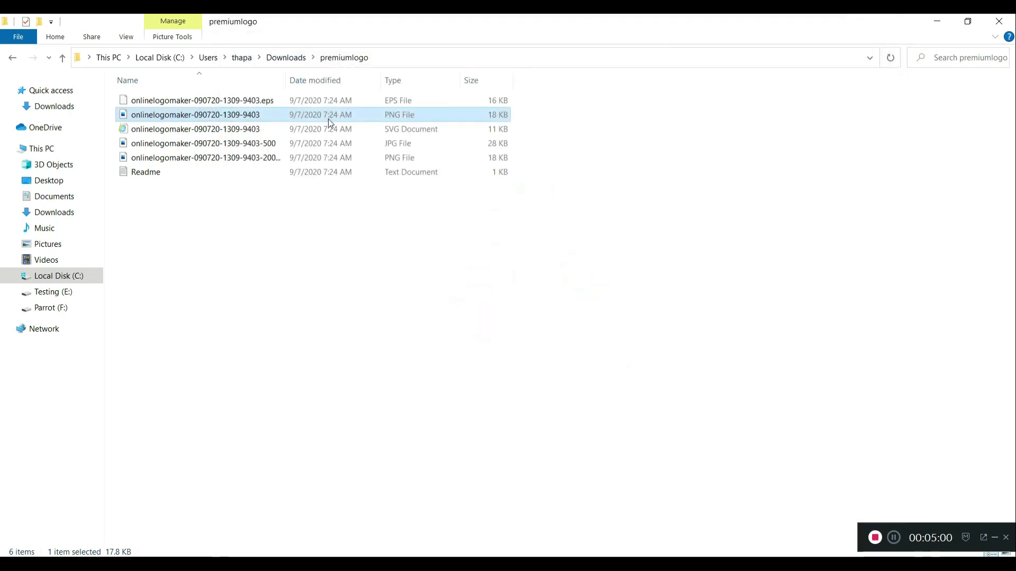
double_click(185, 150)
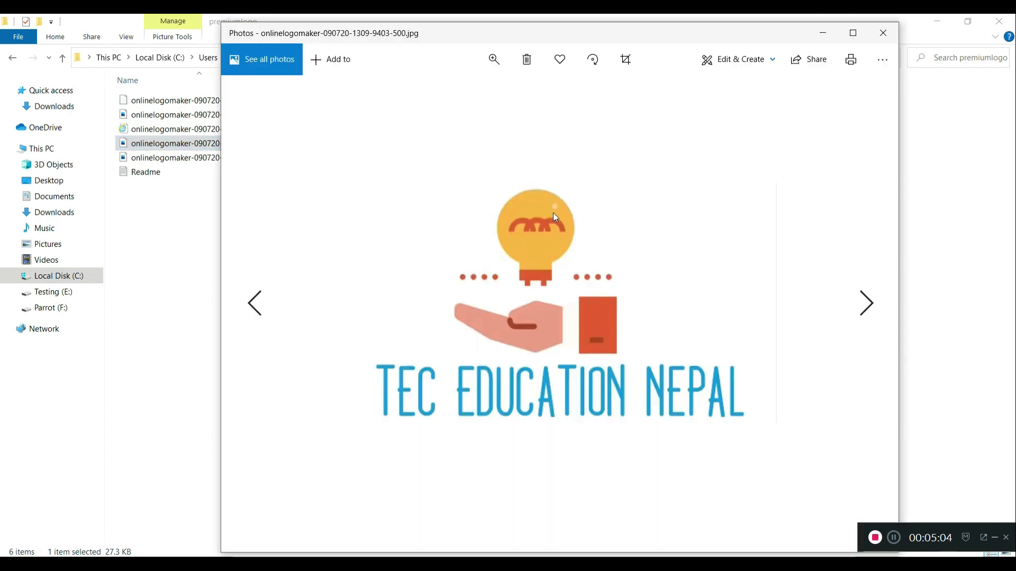
click(883, 33)
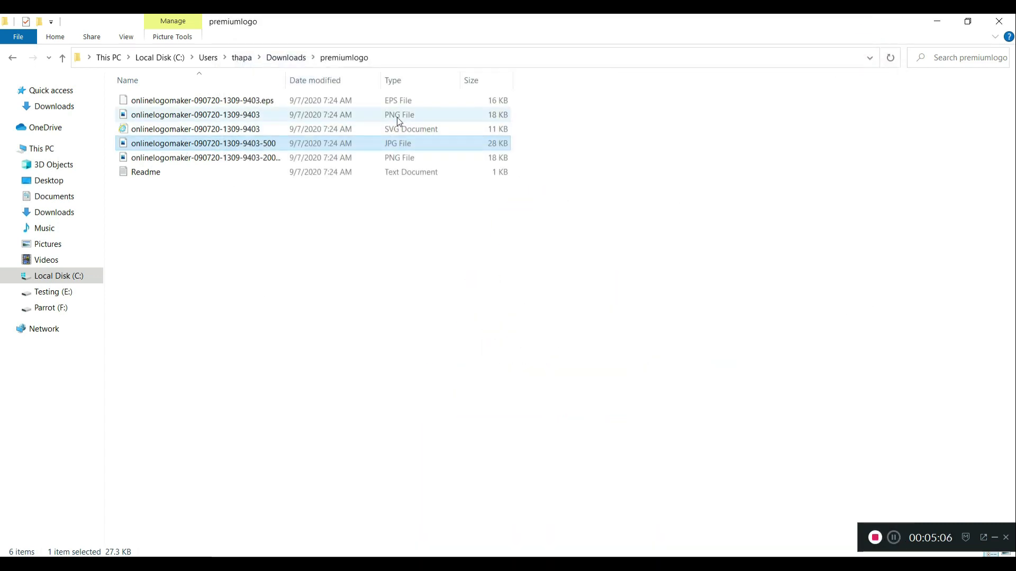
Open and close the second PNG logo image, then minimize File Explorer and Edge
double_click(402, 159)
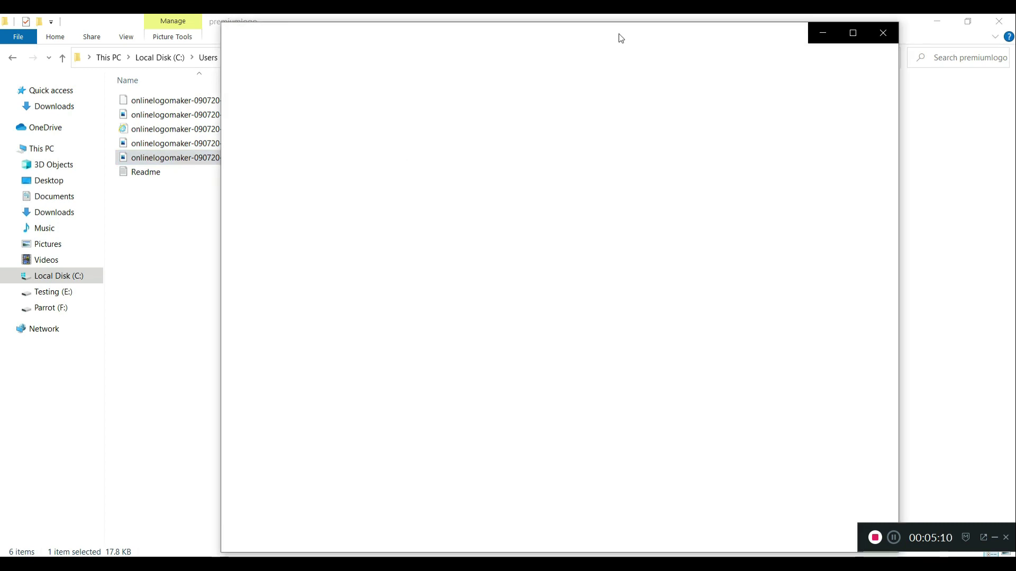
drag(621, 38, 581, 42)
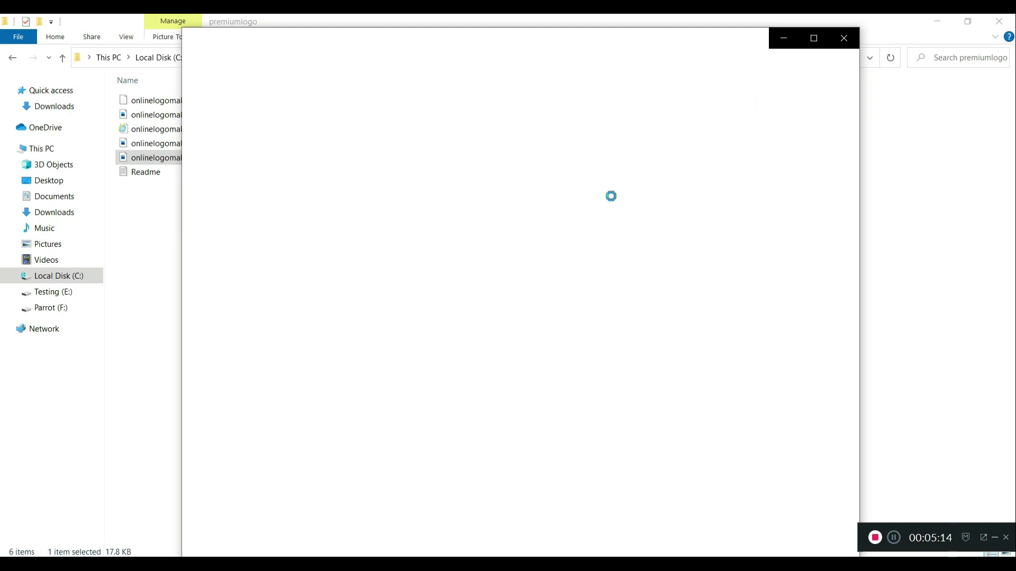
click(844, 39)
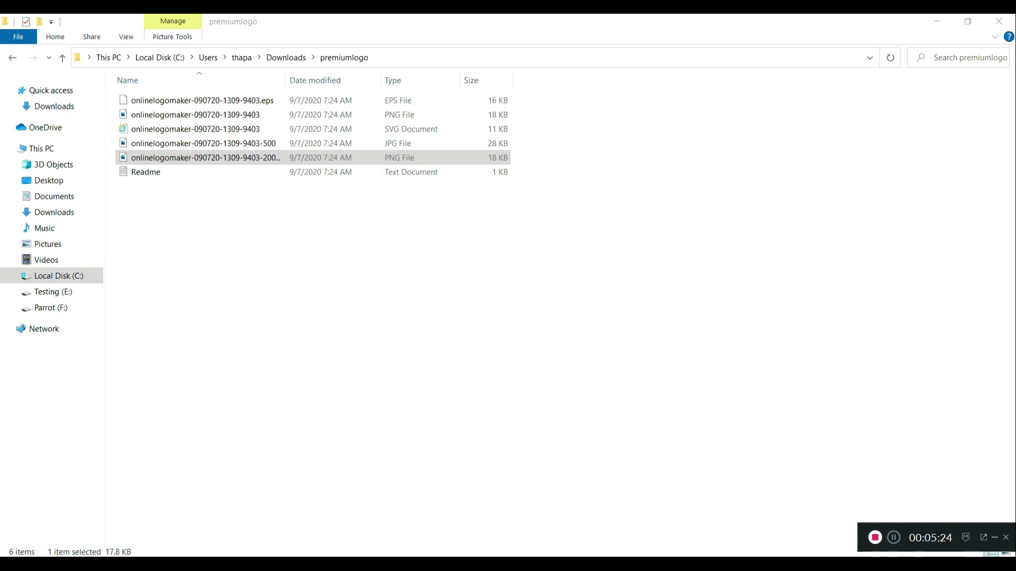
click(937, 21)
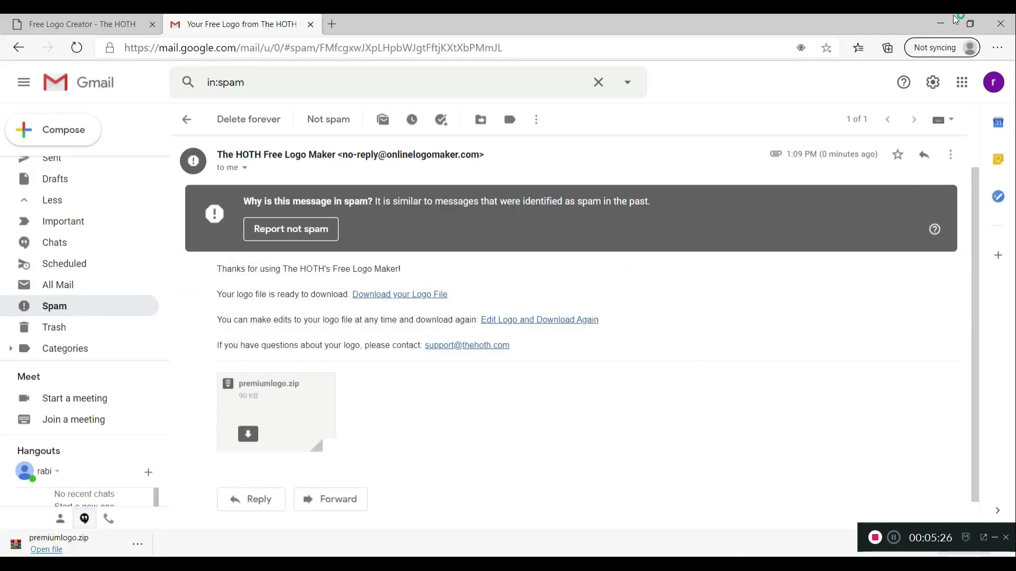
click(954, 19)
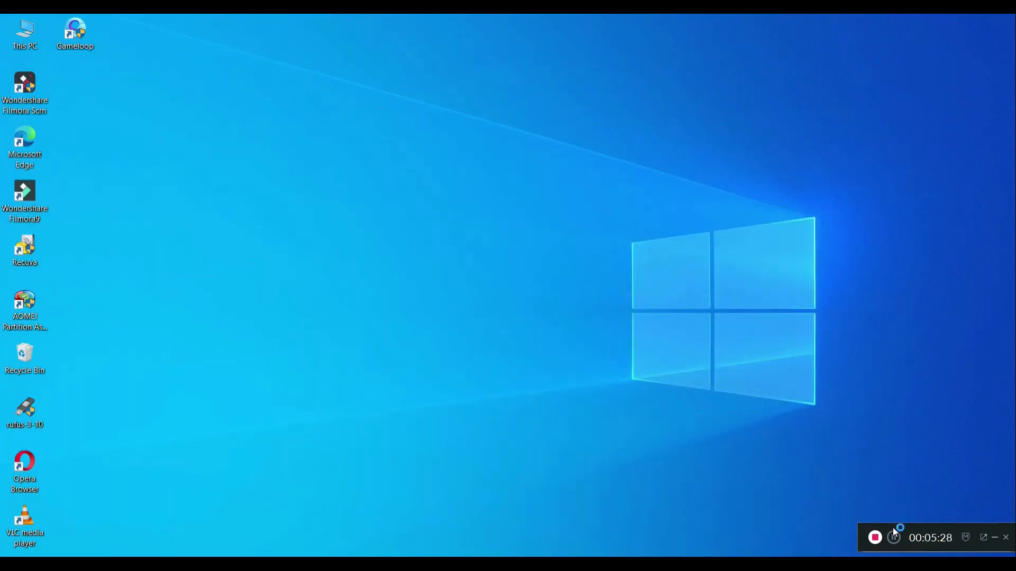